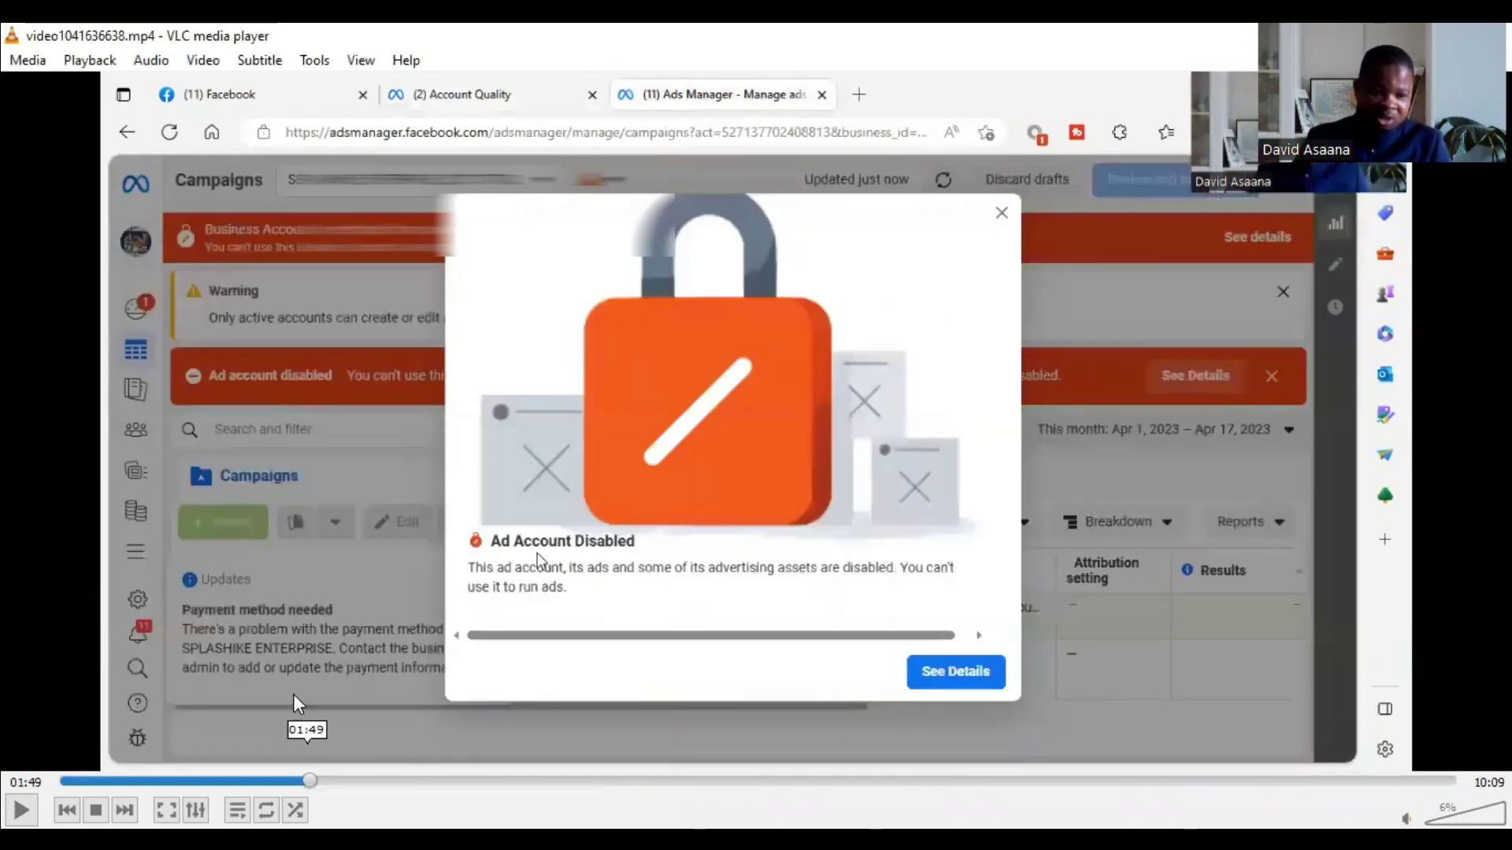
# Rewind the VLC recording from 01:49 back to 00:40.
pyautogui.click(152, 781)
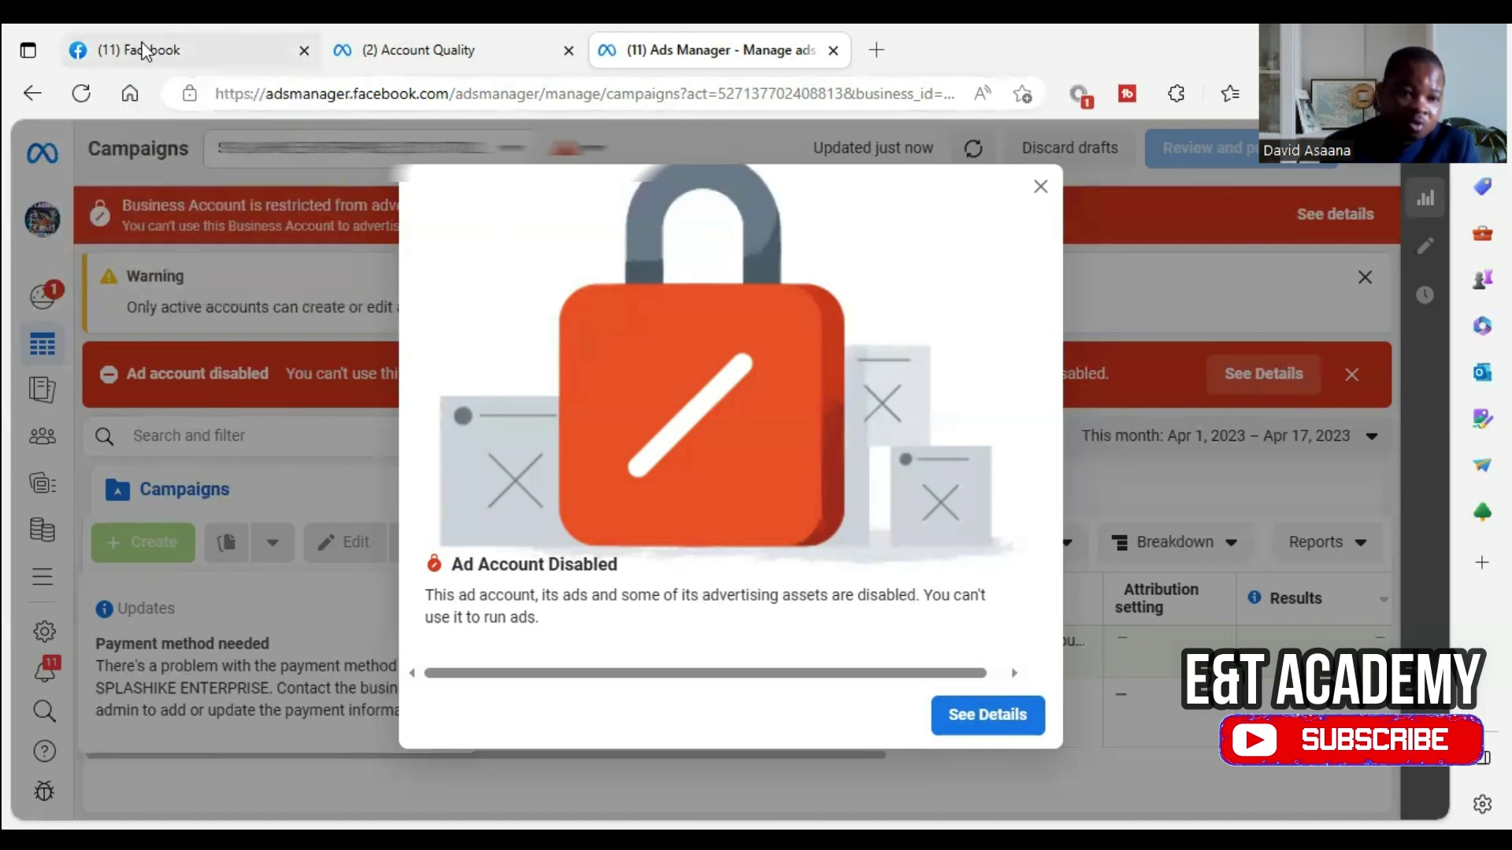
# Reload facebook.com in the first tab from the Facebook bookmark and browse the home feed.
pyautogui.click(144, 51)
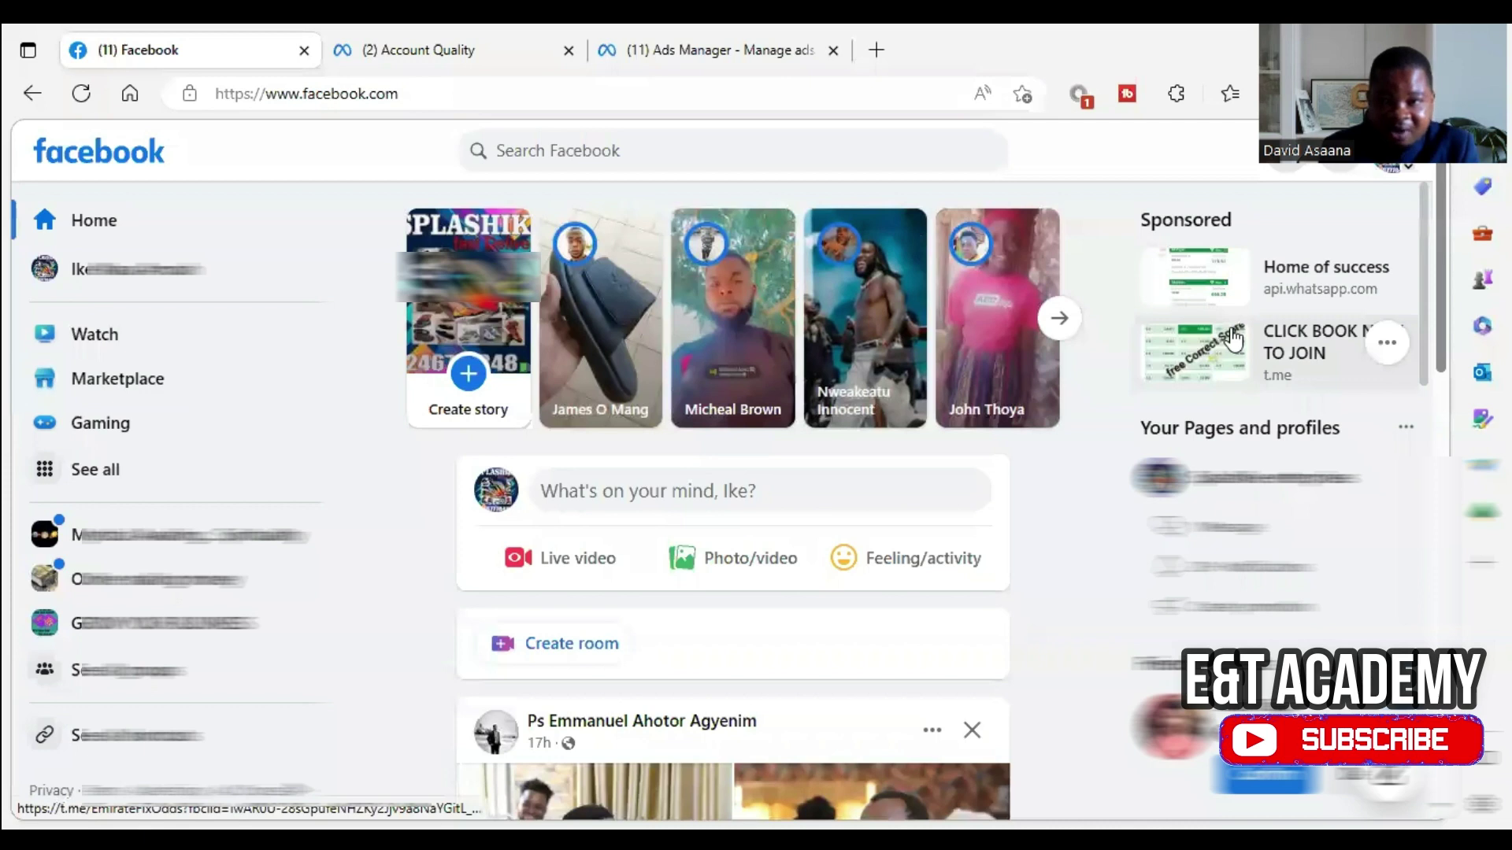
pyautogui.click(129, 93)
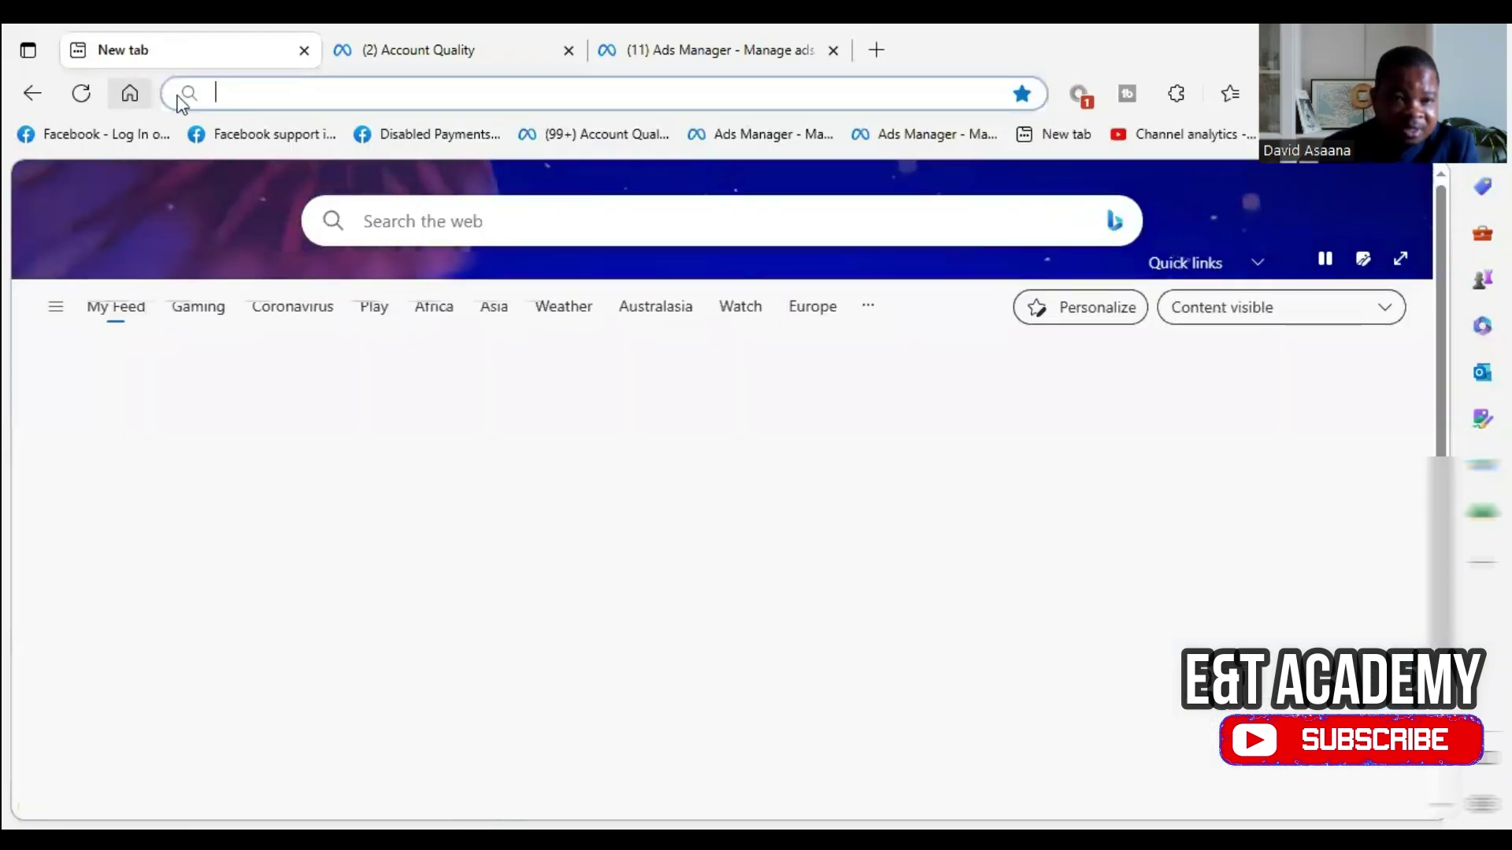
pyautogui.click(108, 135)
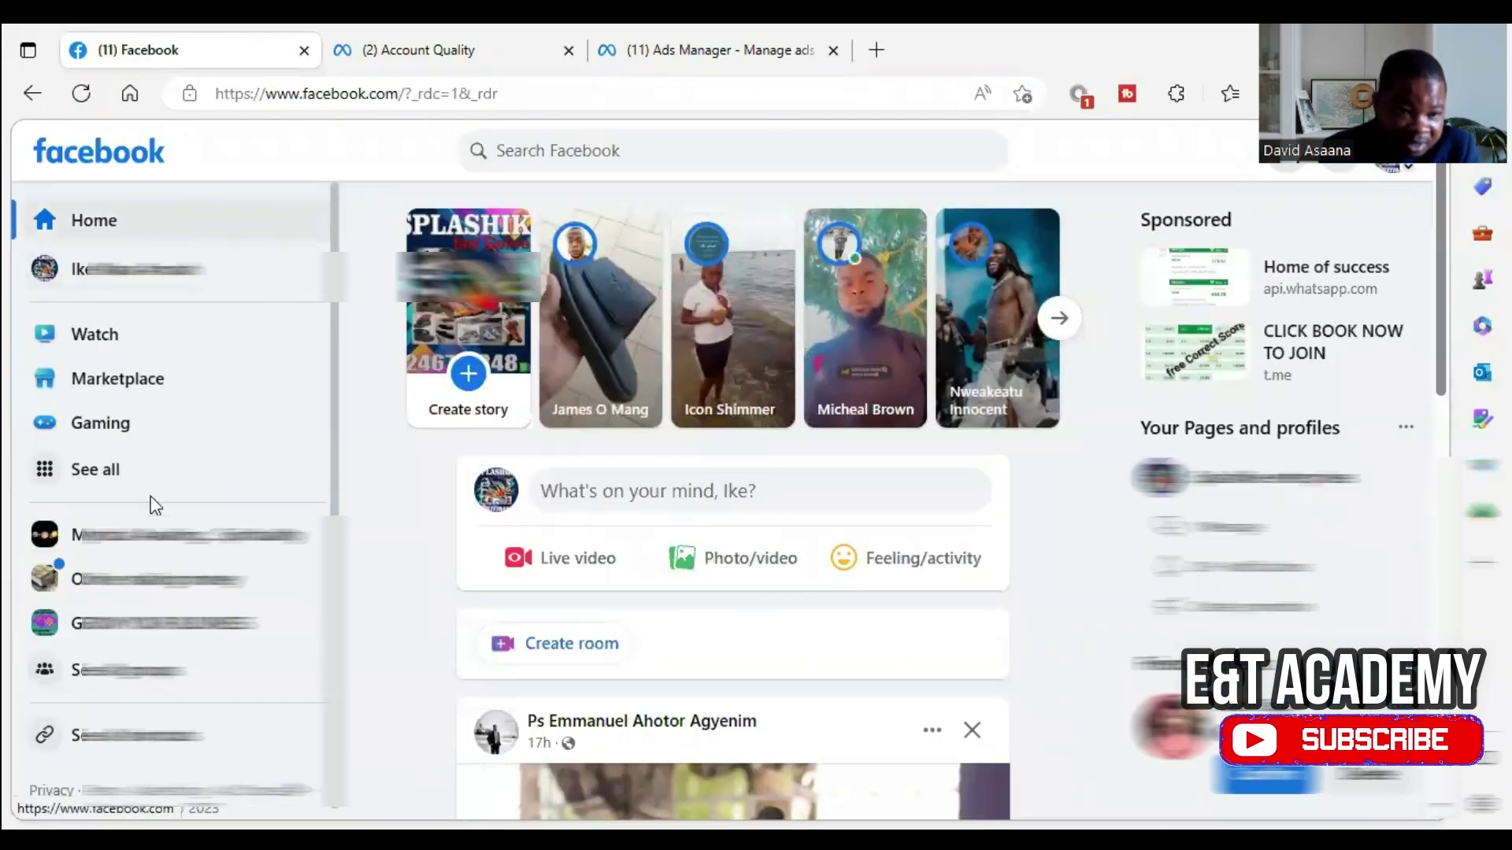
pyautogui.scroll(-1, 101, 497)
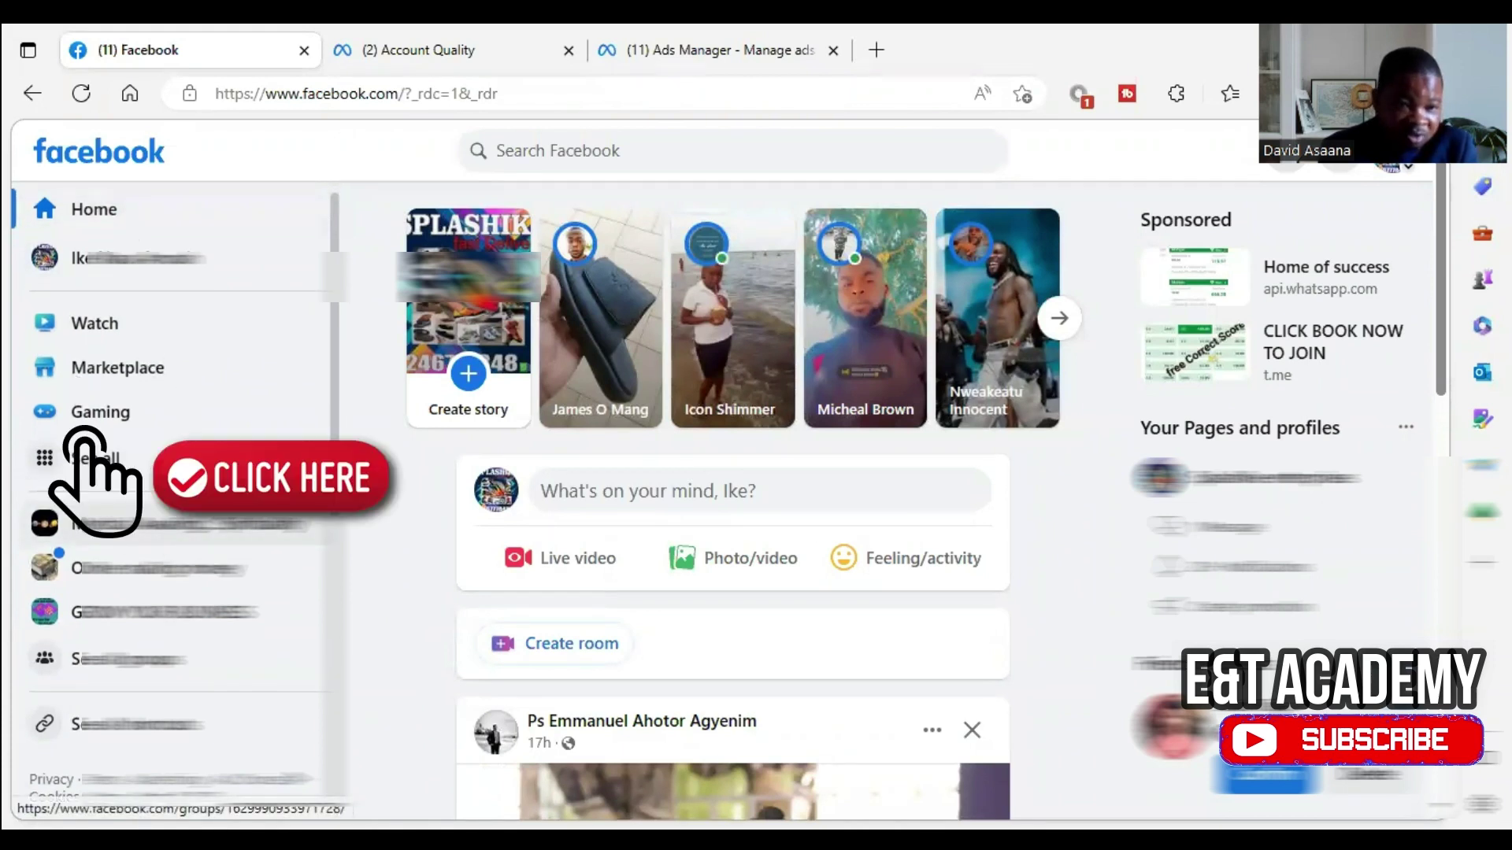
# Open Facebook's full Menu and scroll down toward the Professional section with Ads Manager and Ad Center.
pyautogui.click(137, 464)
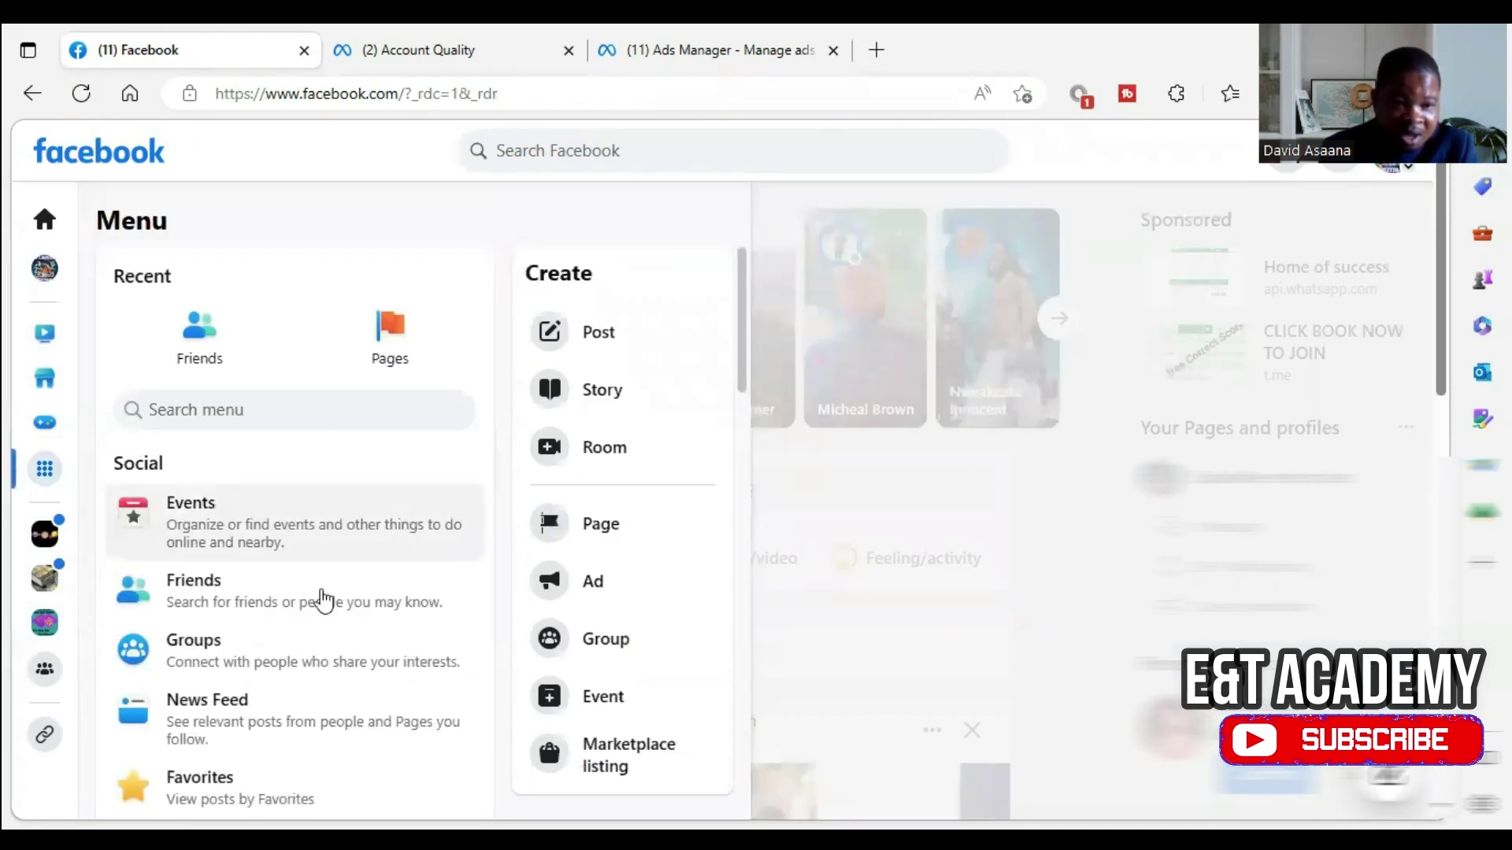
pyautogui.scroll(-5, 323, 603)
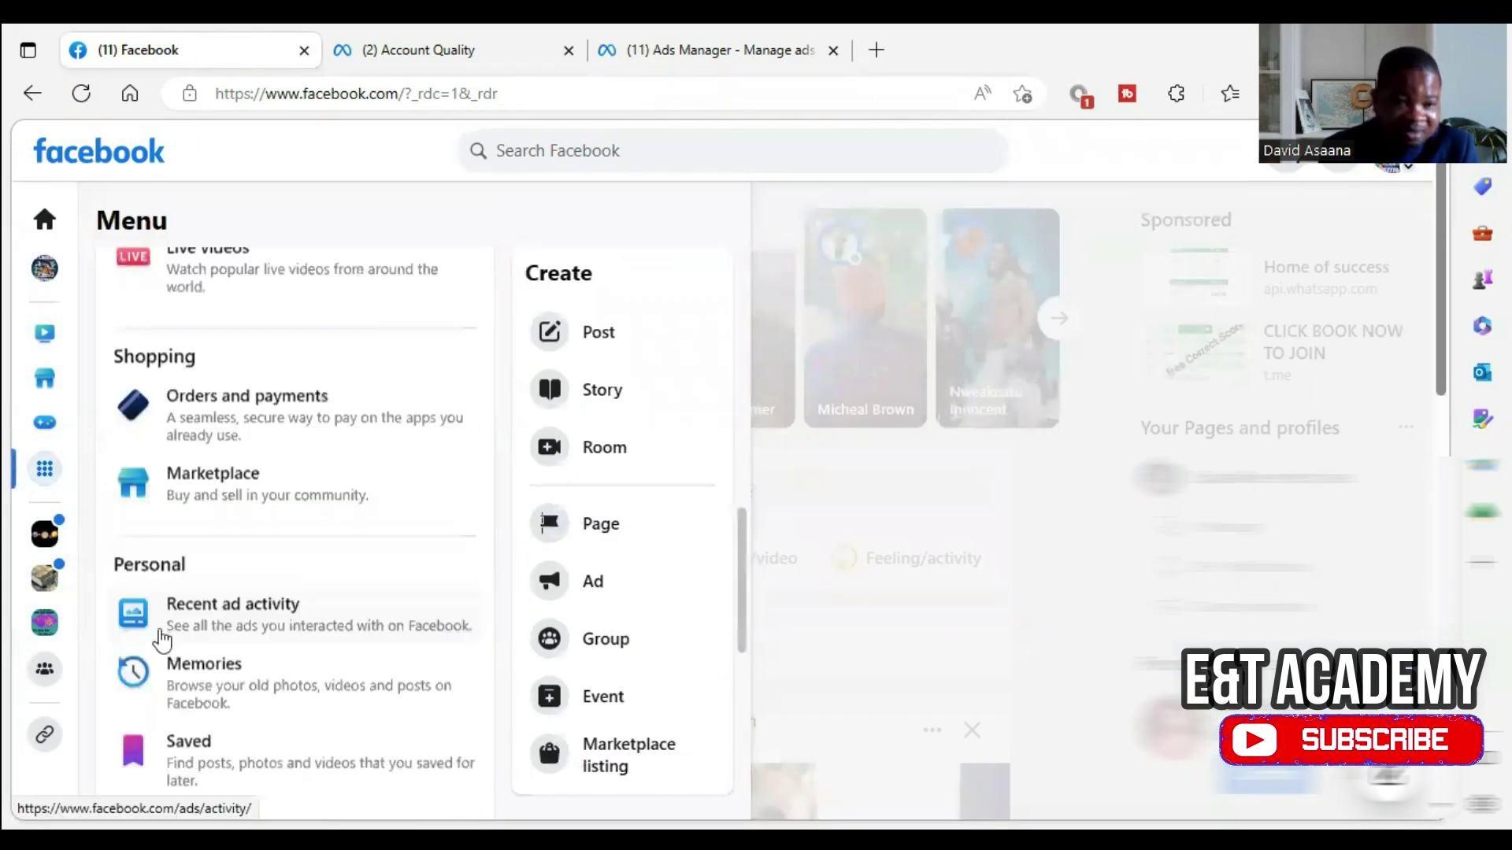
pyautogui.scroll(-3, 159, 631)
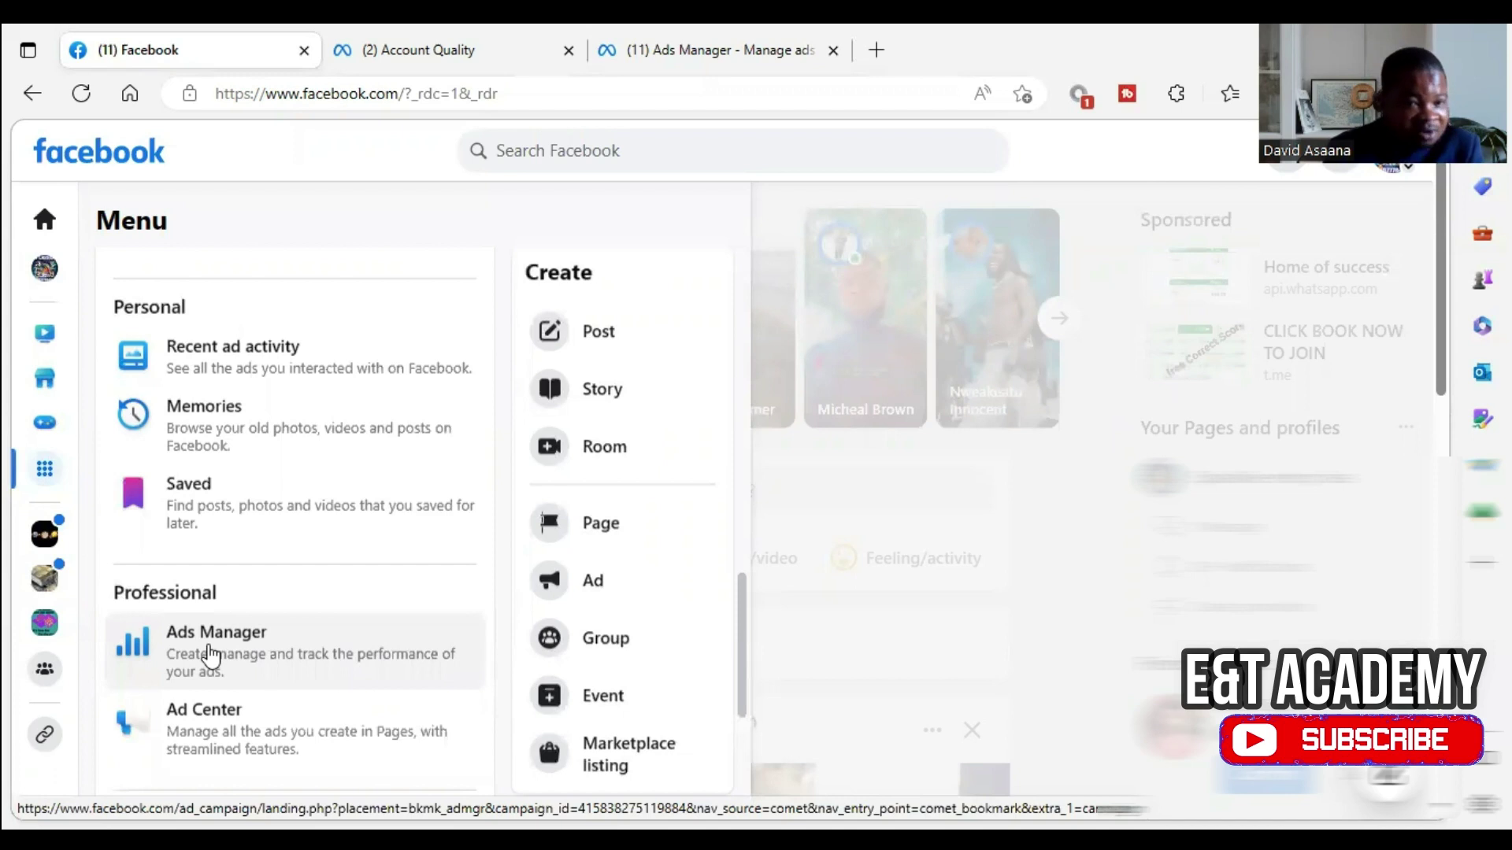
# Return to the Ads Manager tab showing the Ad Account Disabled notice.
pyautogui.click(706, 51)
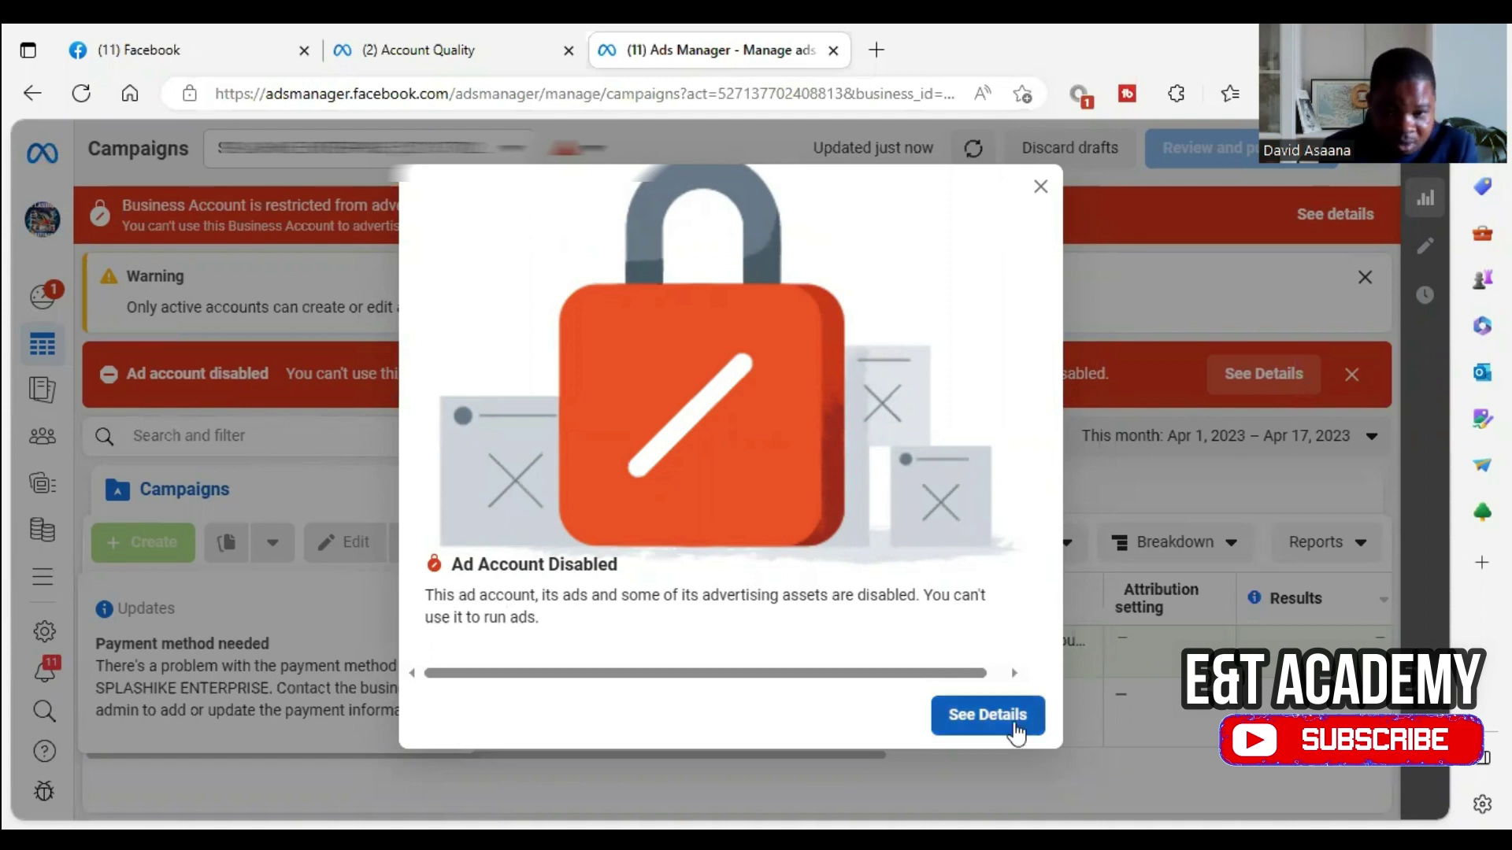
# Go to Account Quality and view My accounts: personal assets restricted, one business account restricted.
pyautogui.click(475, 36)
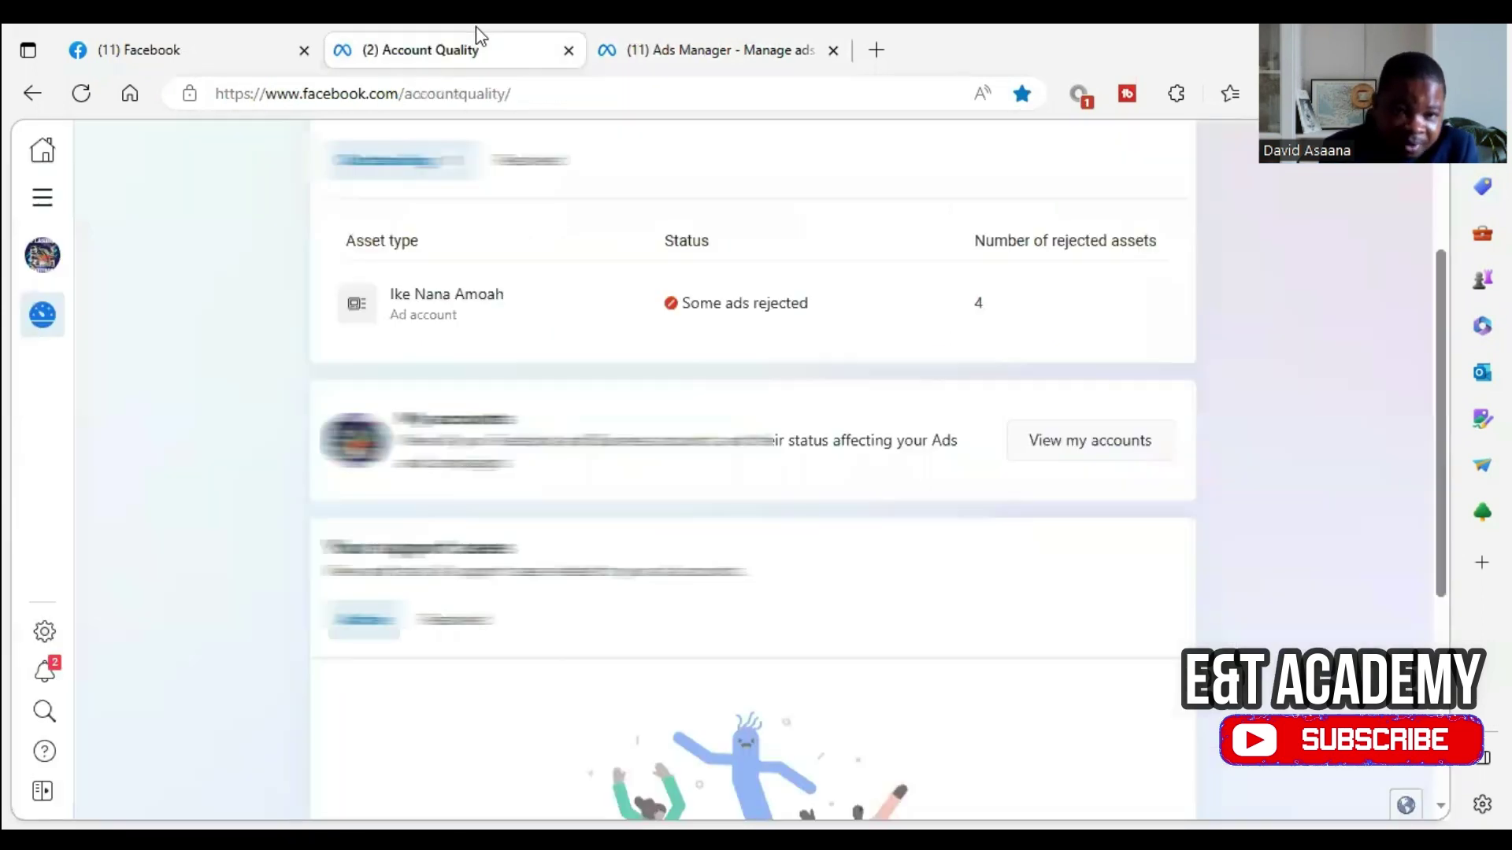
pyautogui.scroll(3, 748, 293)
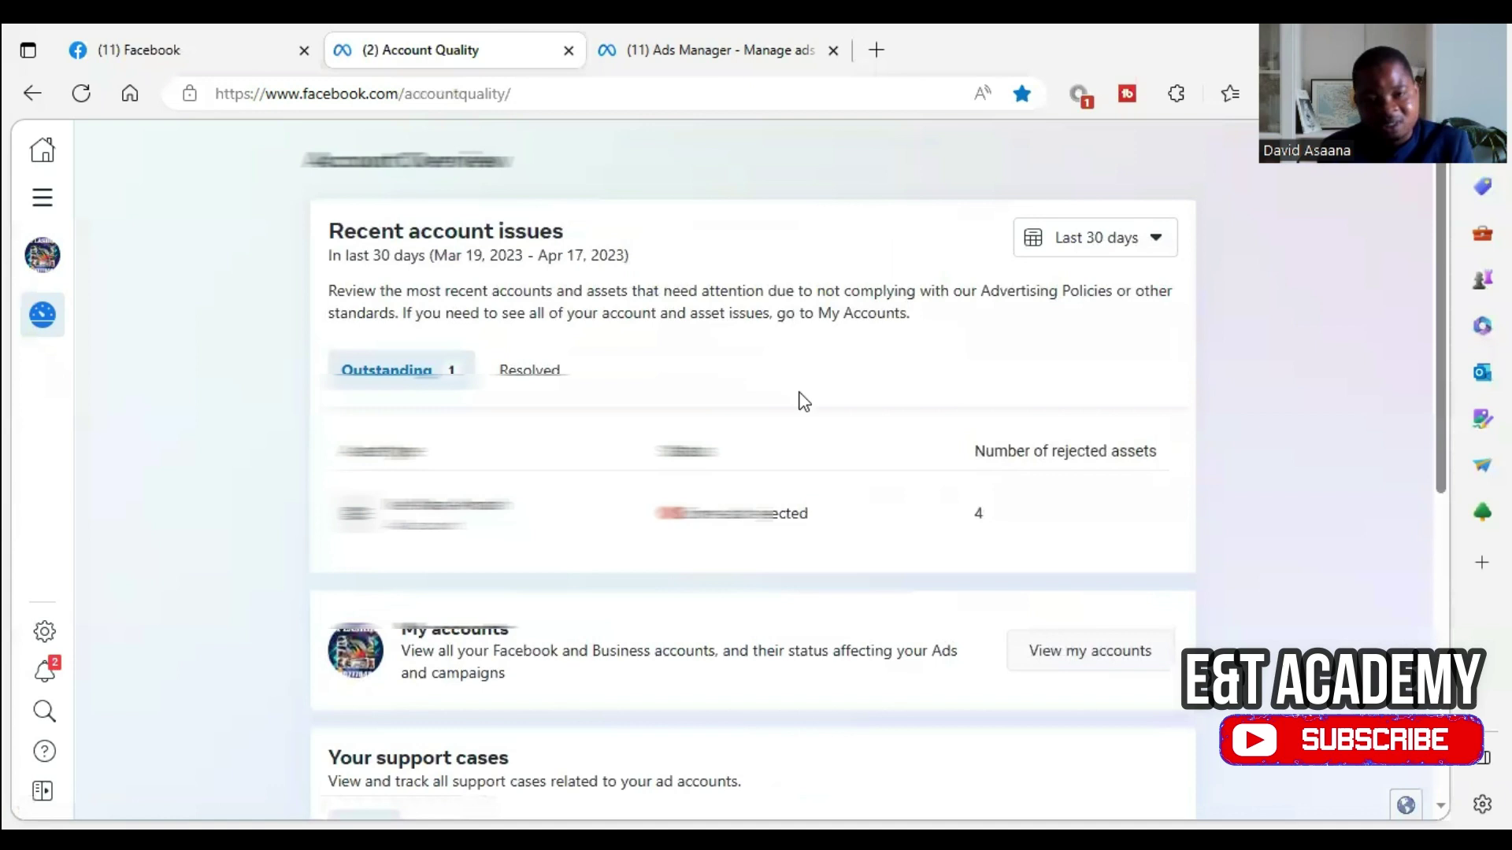
pyautogui.scroll(-5, 669, 389)
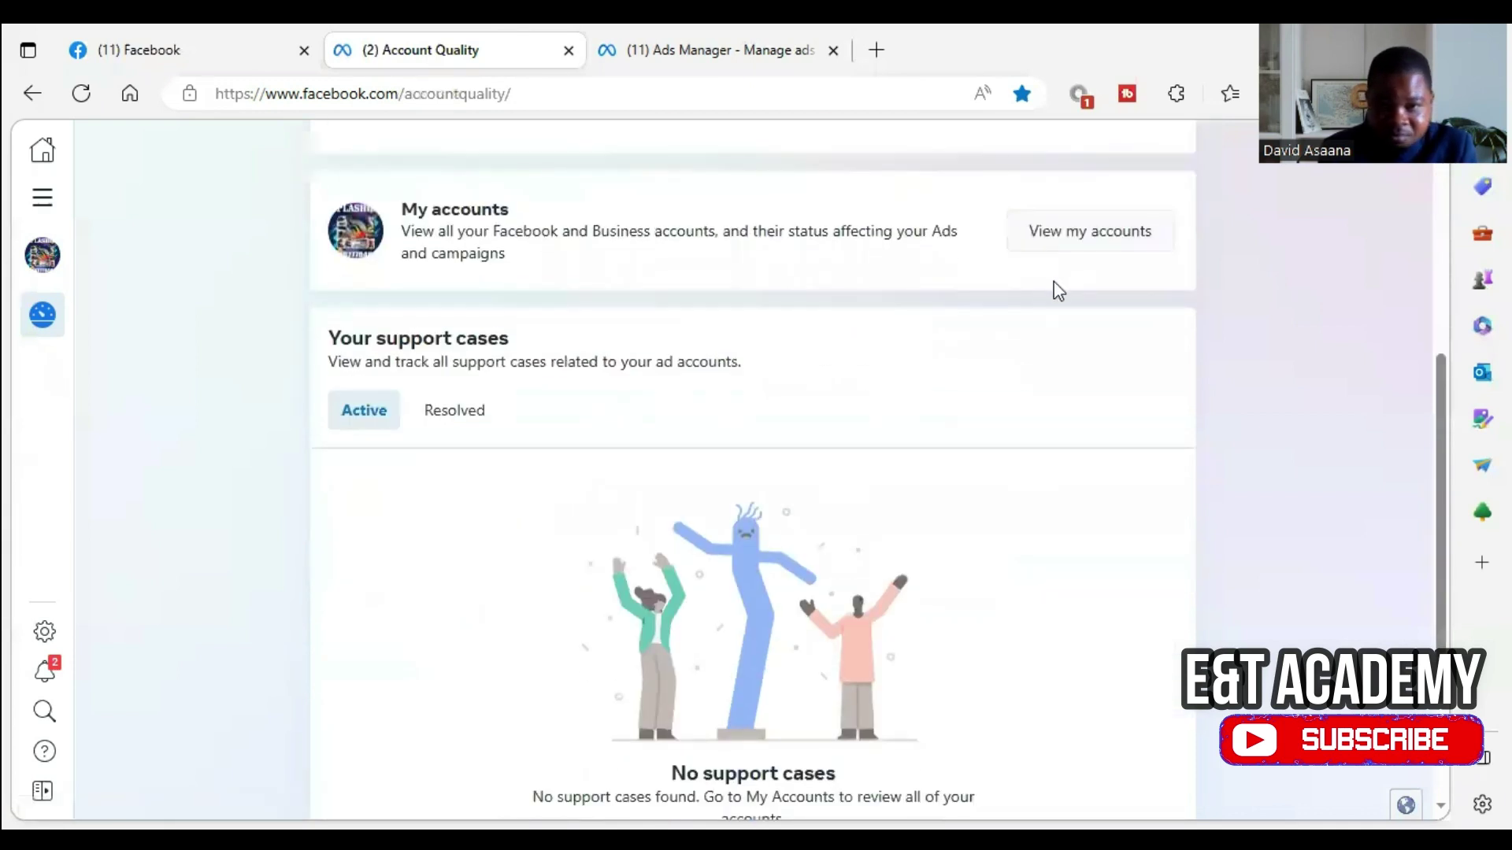
pyautogui.click(1107, 235)
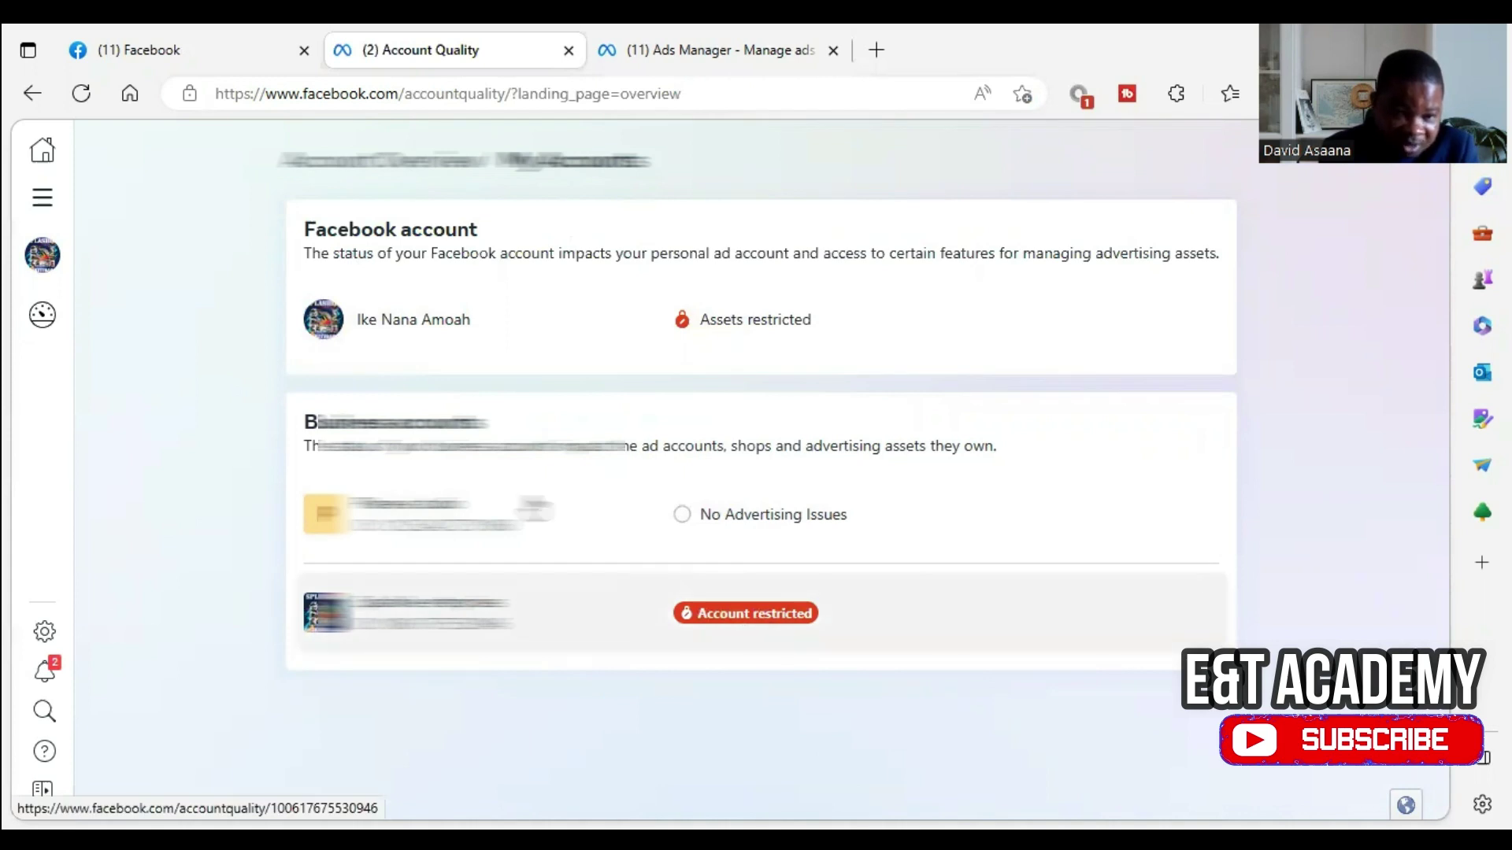
# Open the restricted business account's details, which require identity confirmation before requesting review.
pyautogui.click(737, 613)
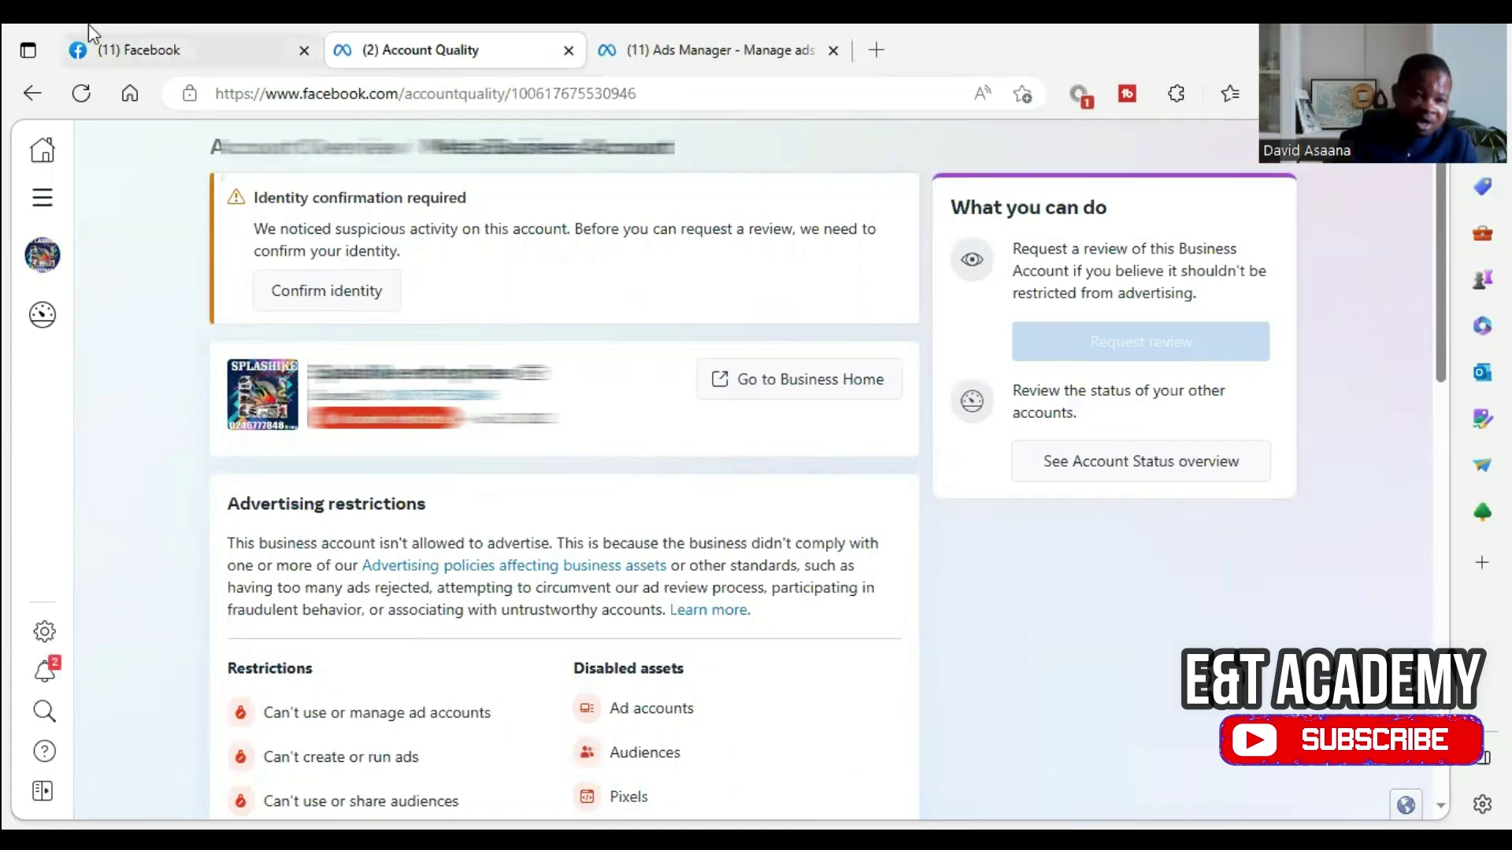
# Switch back to the Facebook tab and return to the home feed.
pyautogui.click(135, 31)
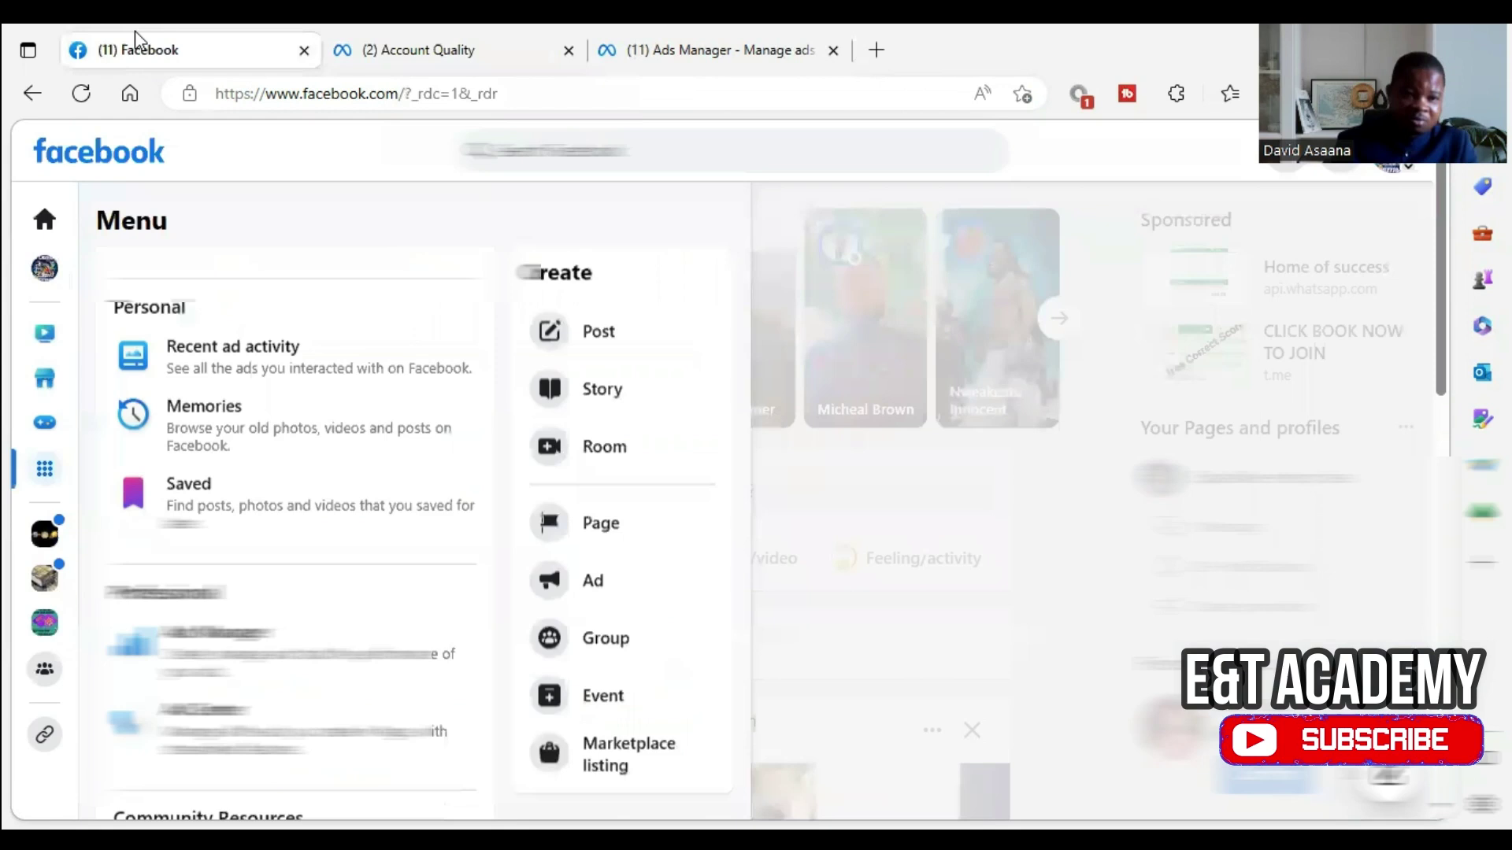
pyautogui.click(43, 219)
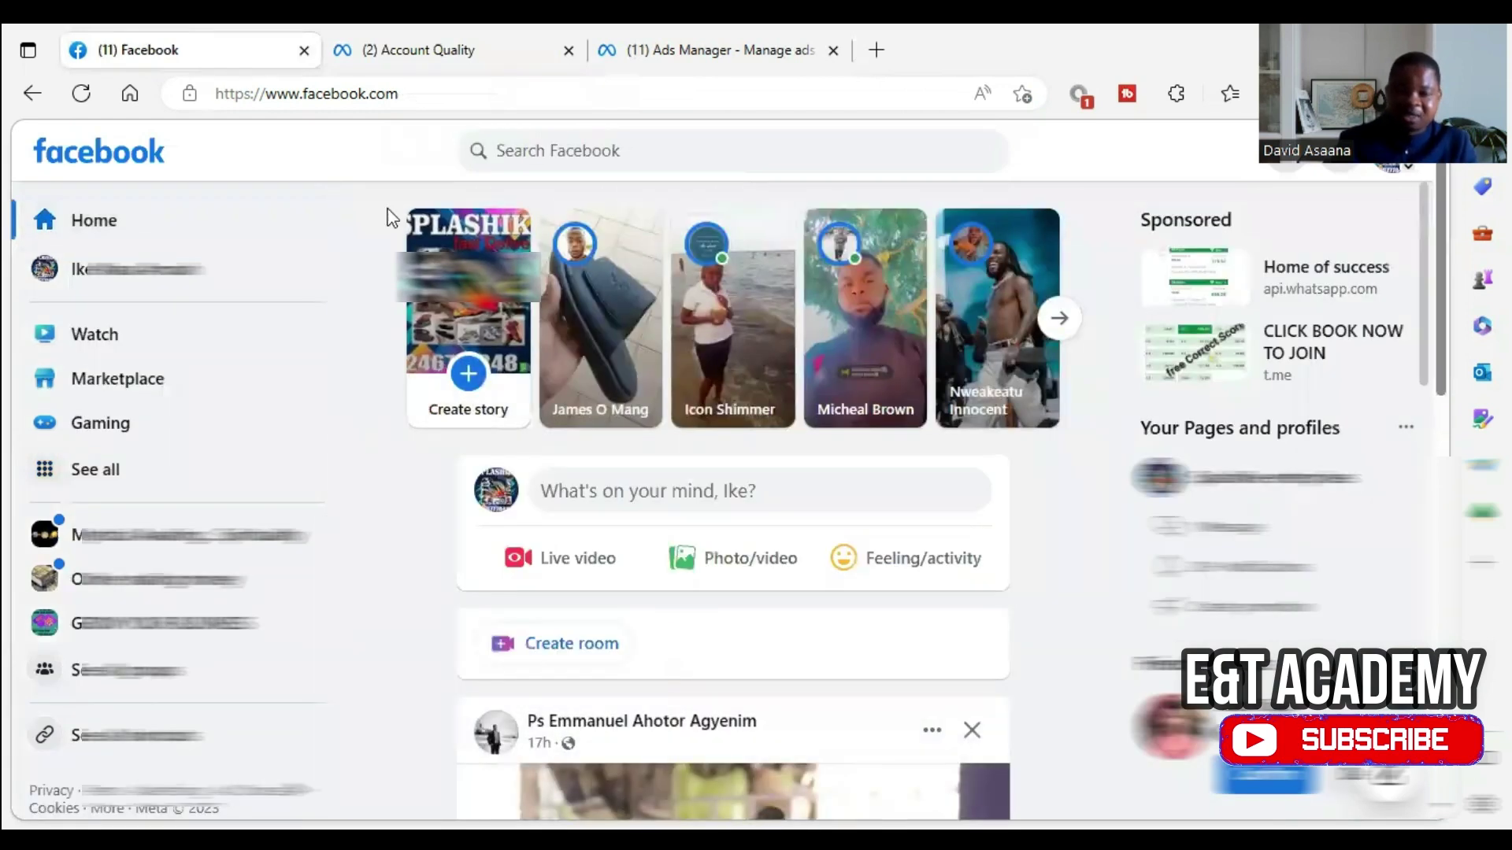
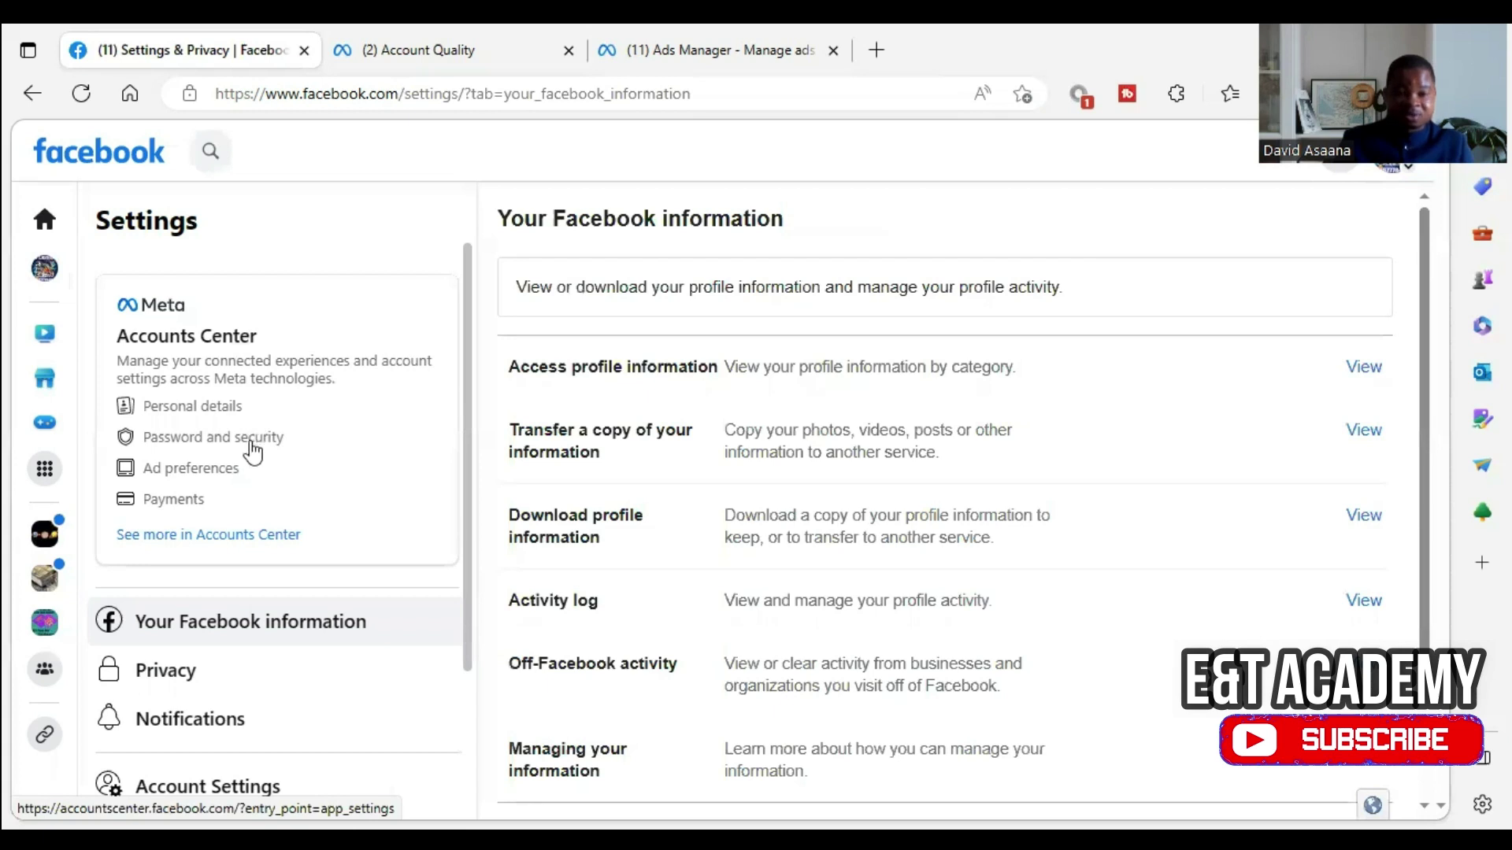
pyautogui.click(226, 408)
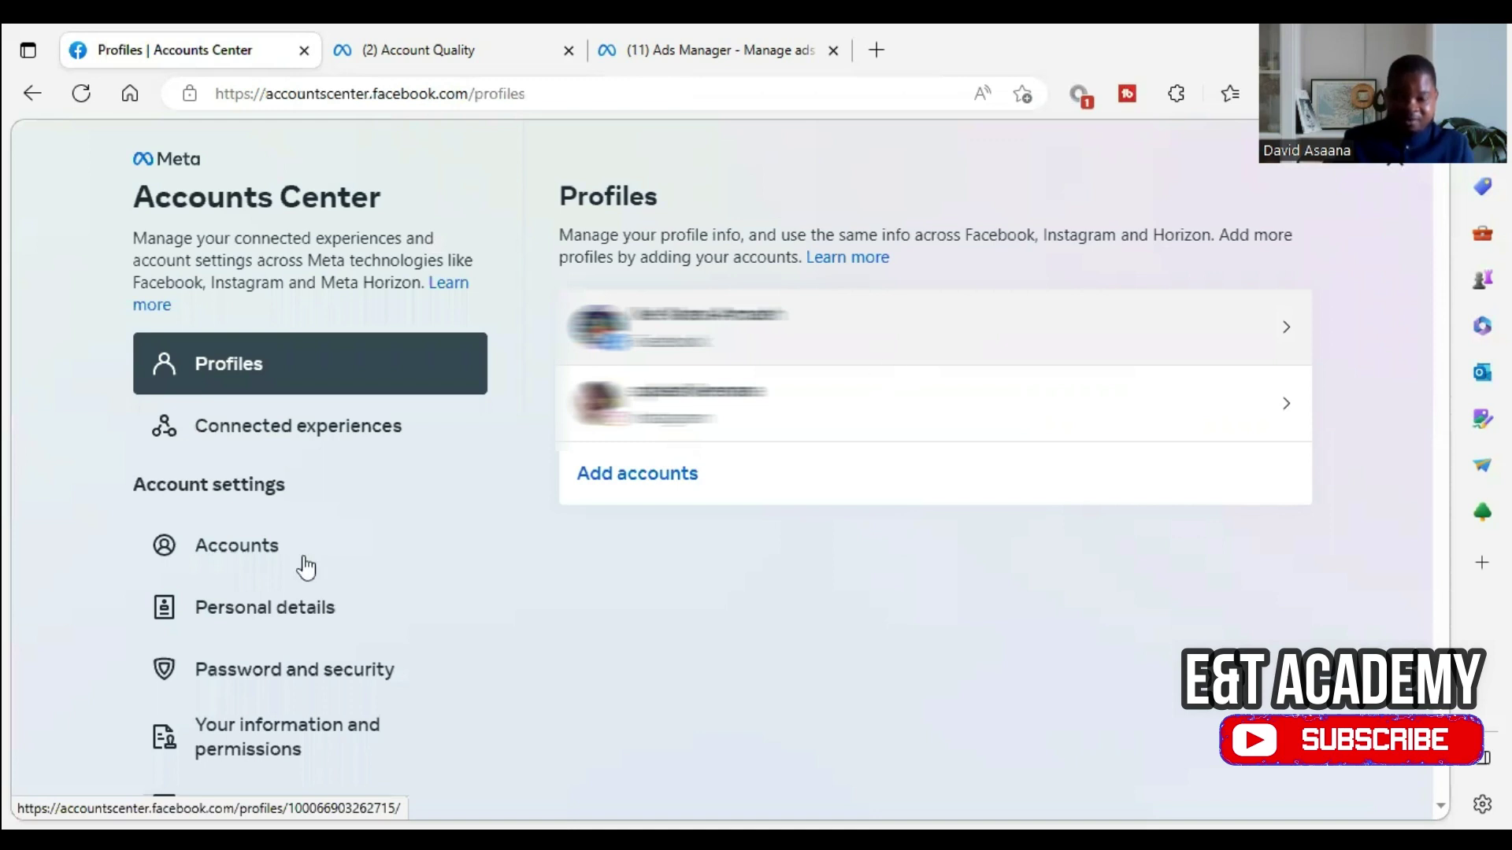
pyautogui.click(367, 609)
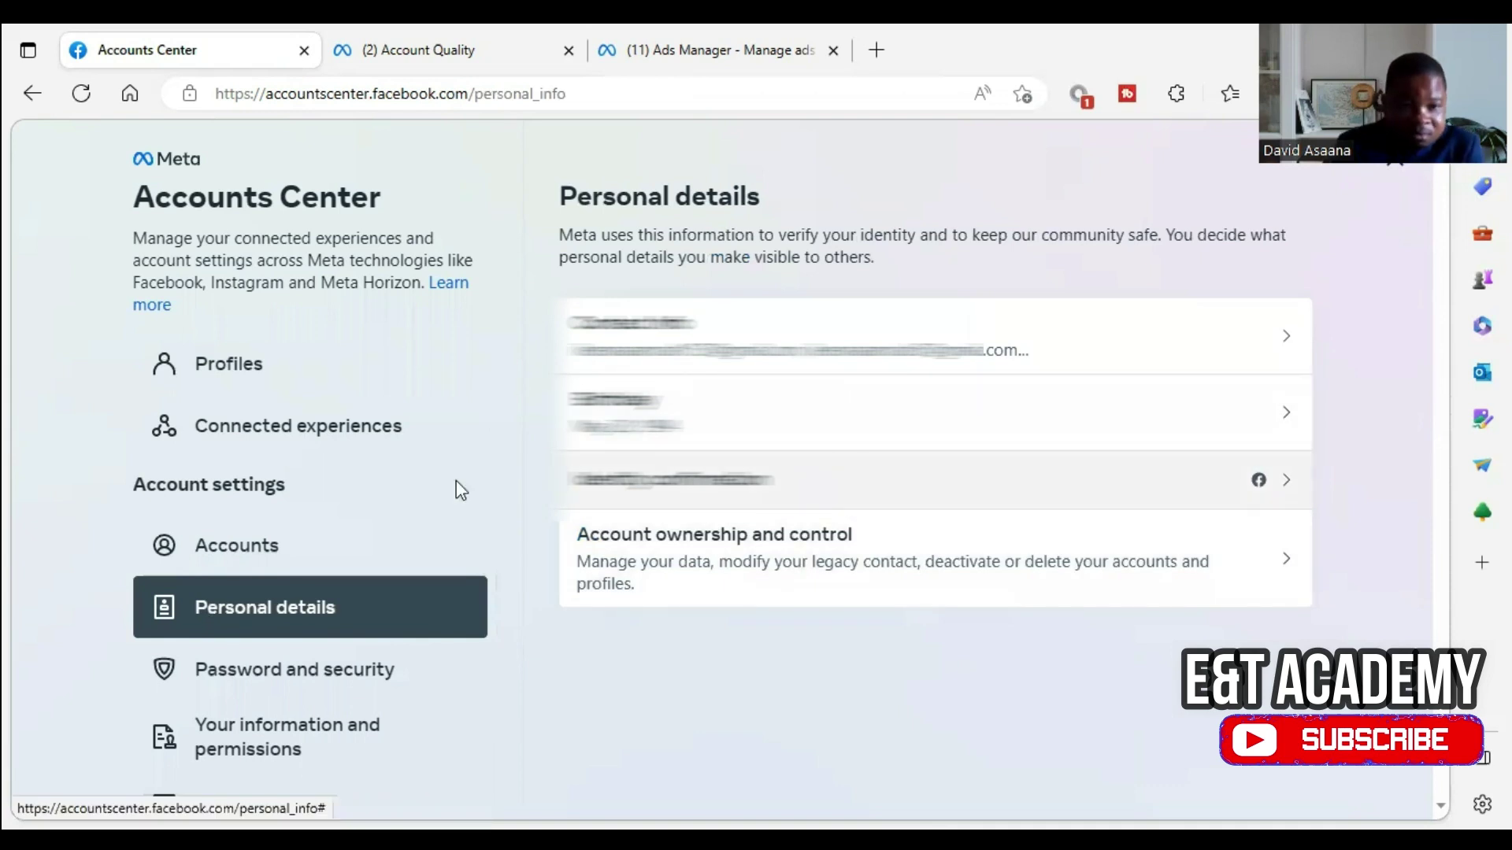
pyautogui.scroll(-2, 370, 504)
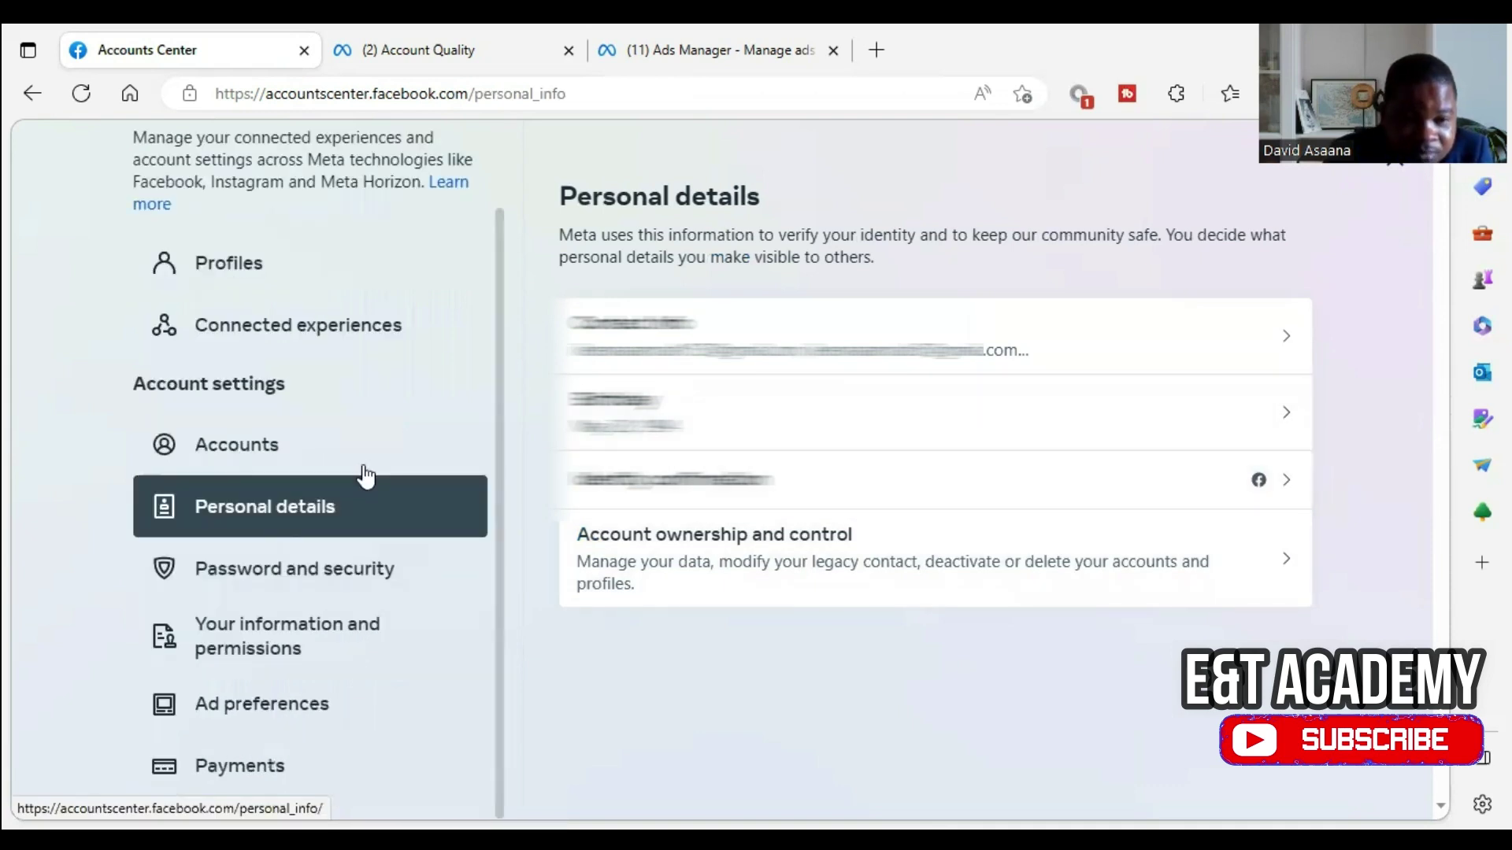
pyautogui.click(1161, 350)
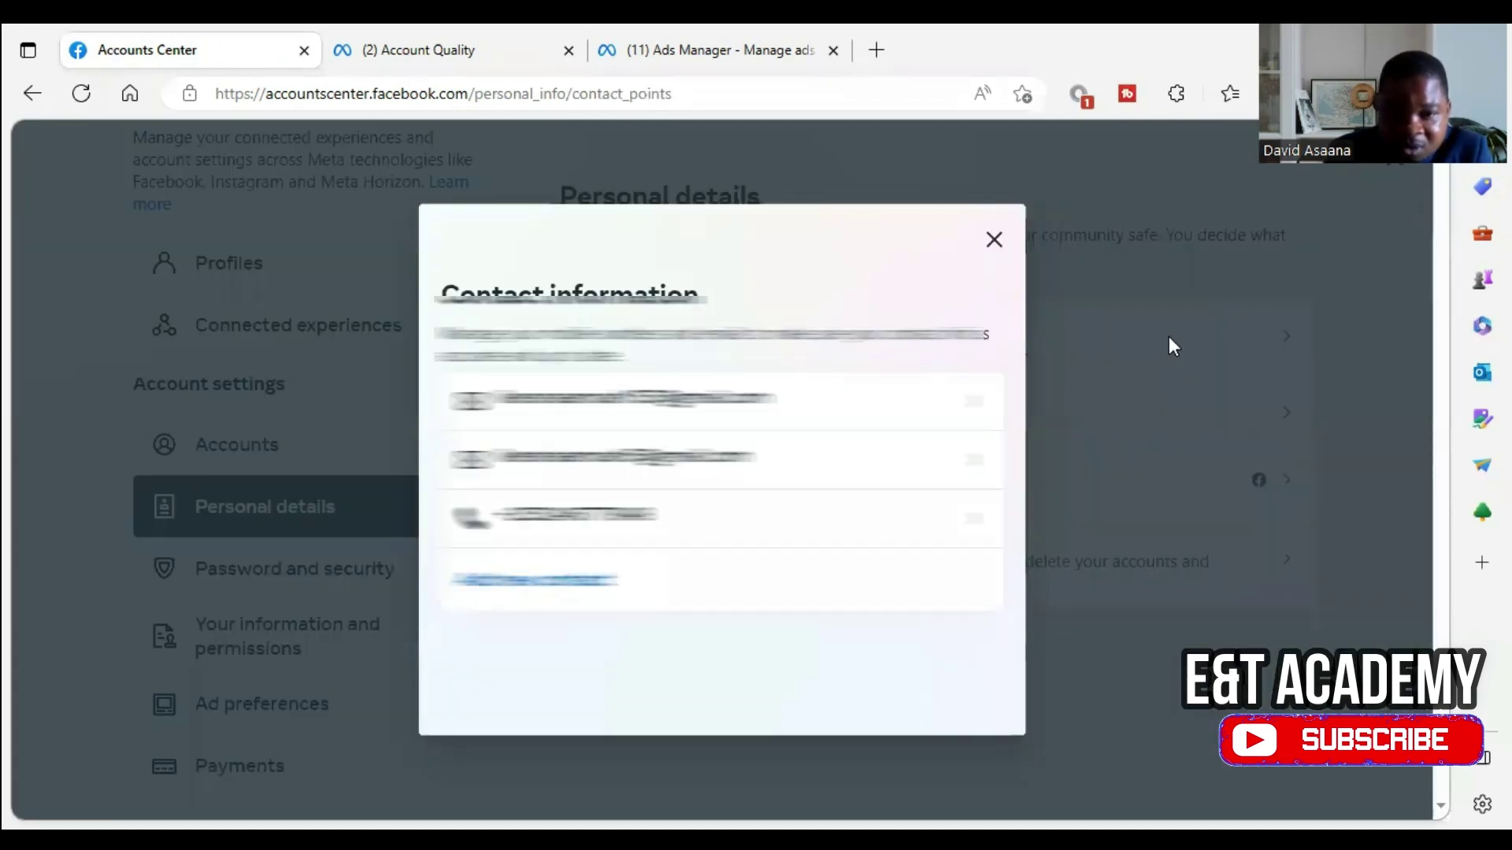
pyautogui.click(992, 240)
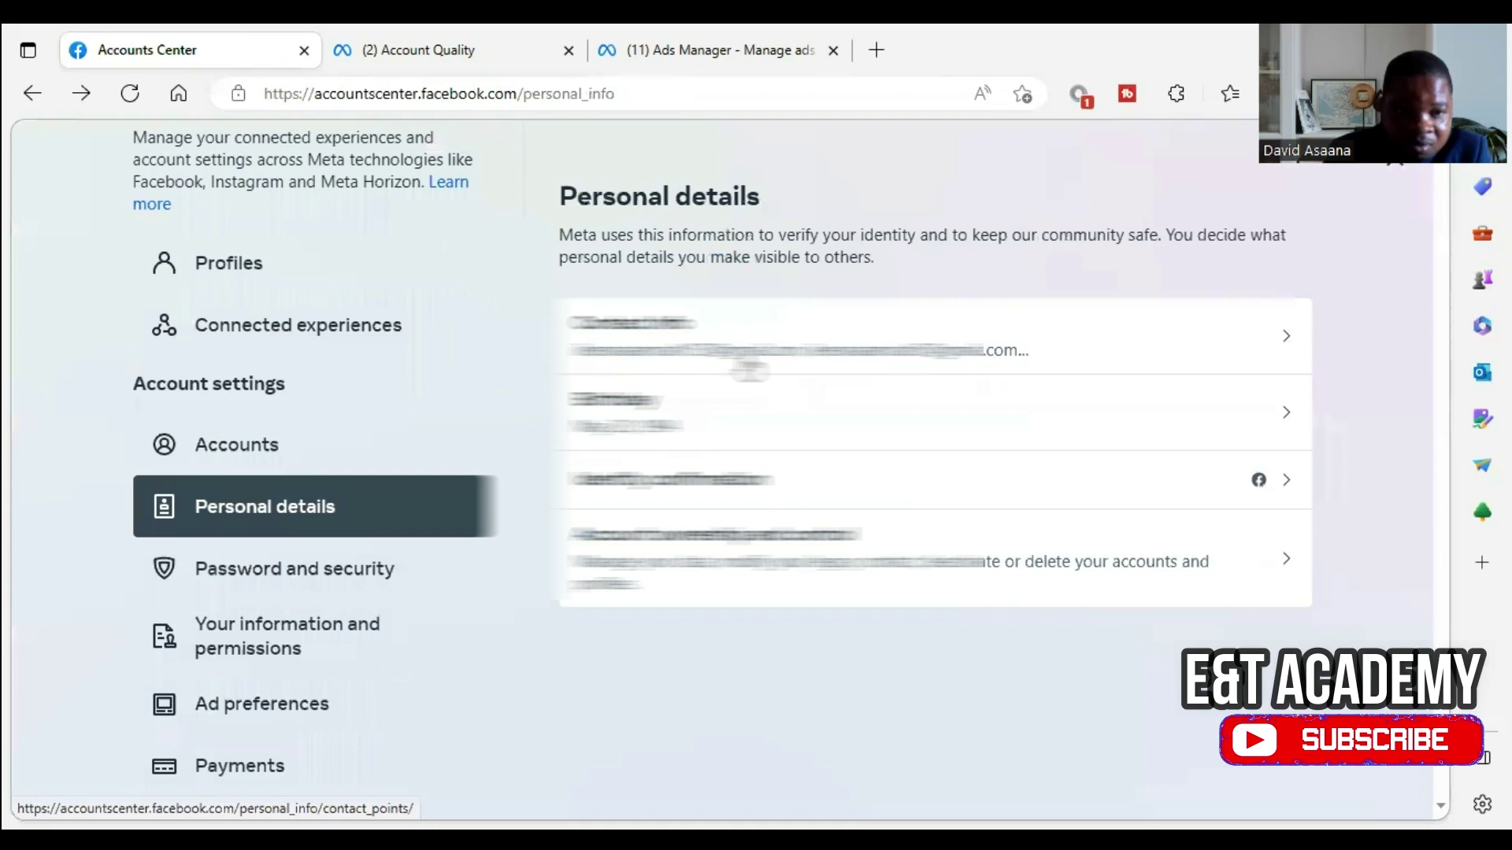
pyautogui.scroll(2, 226, 351)
pyautogui.click(236, 366)
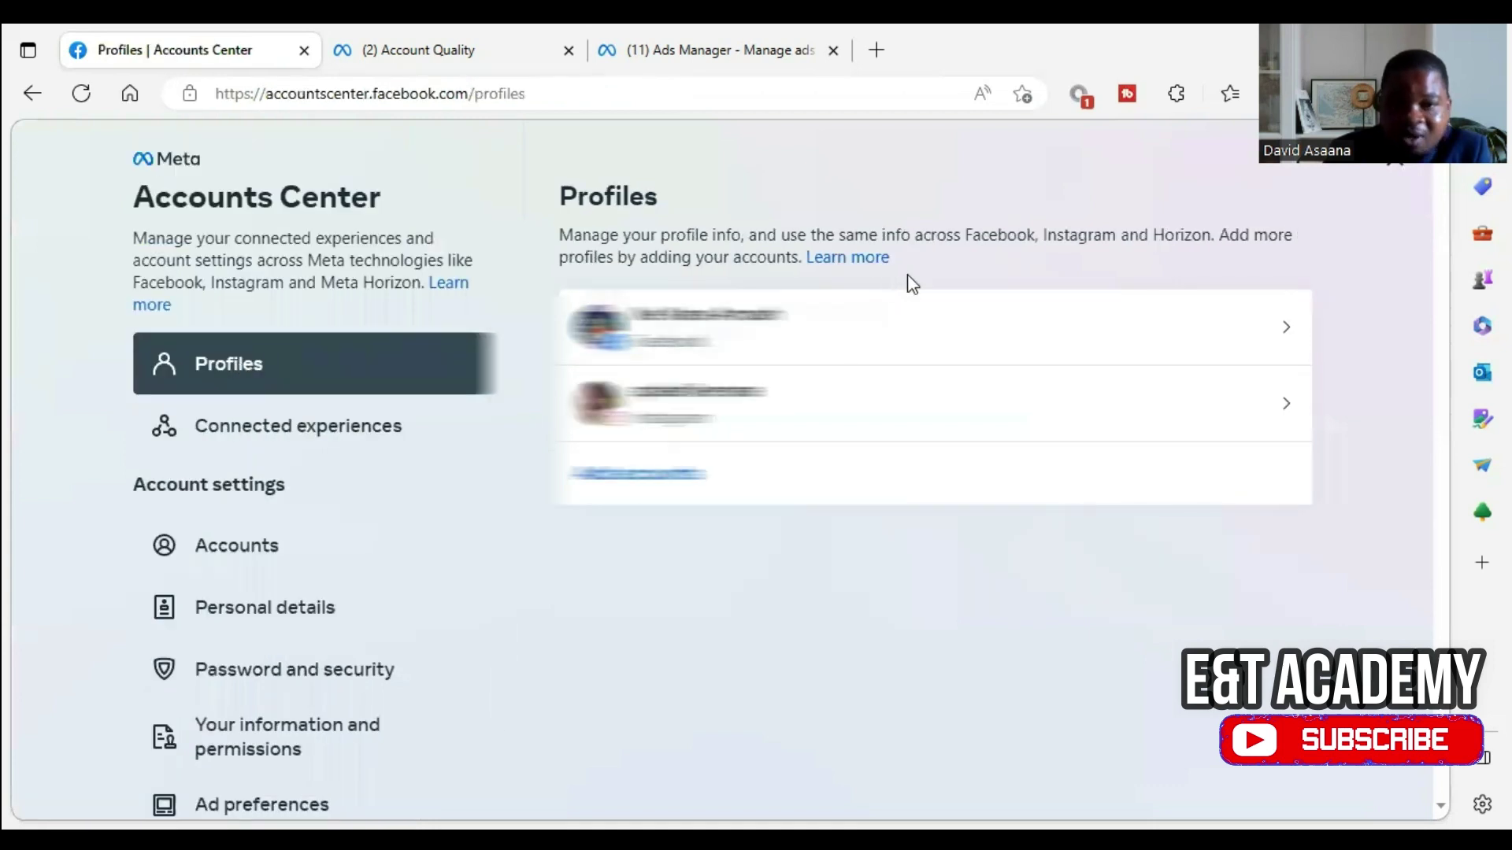
pyautogui.click(1271, 329)
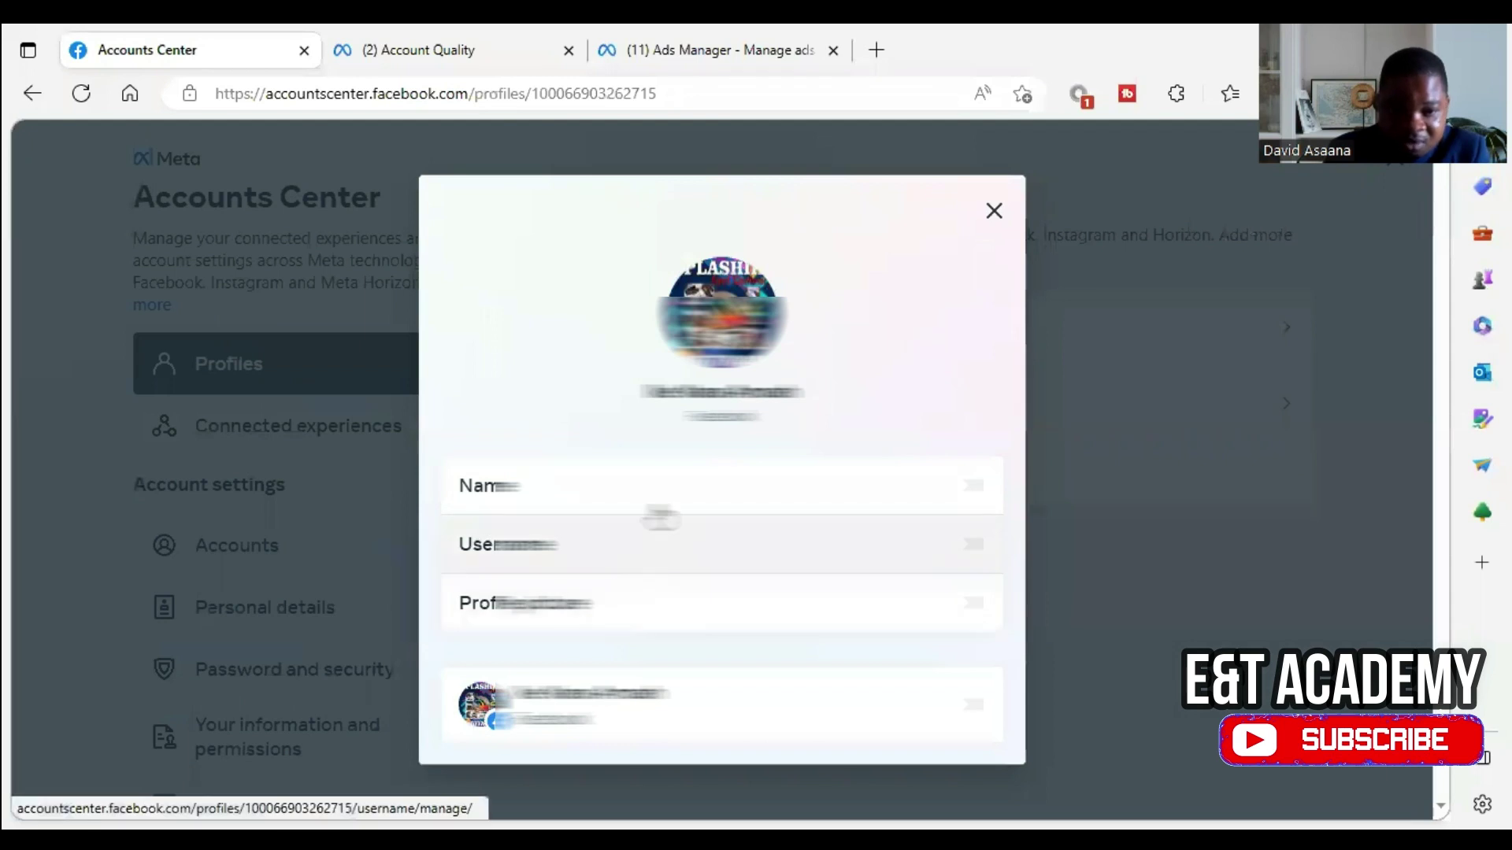
pyautogui.click(674, 486)
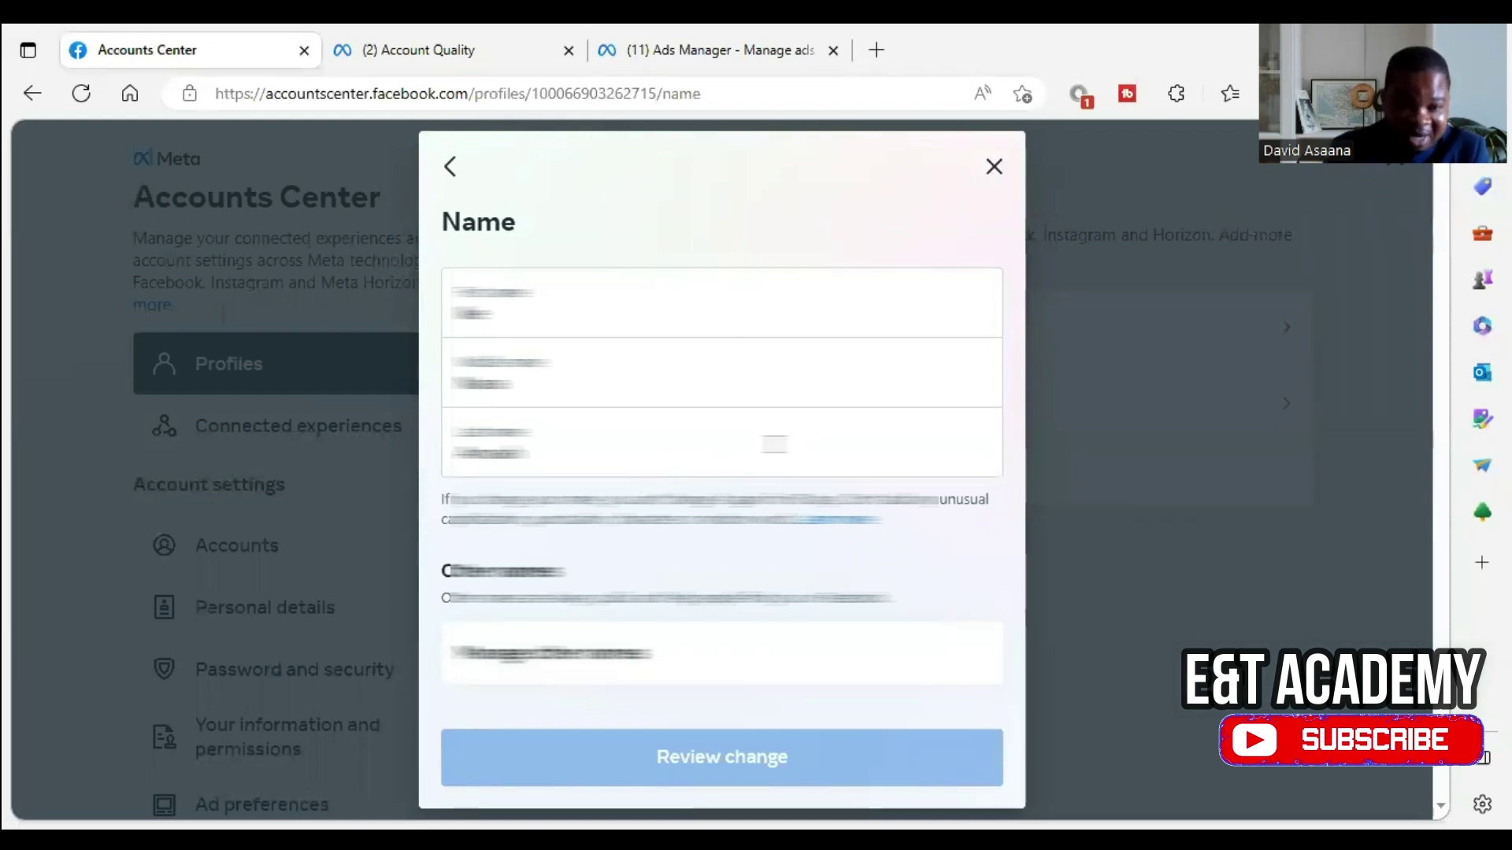
pyautogui.click(996, 170)
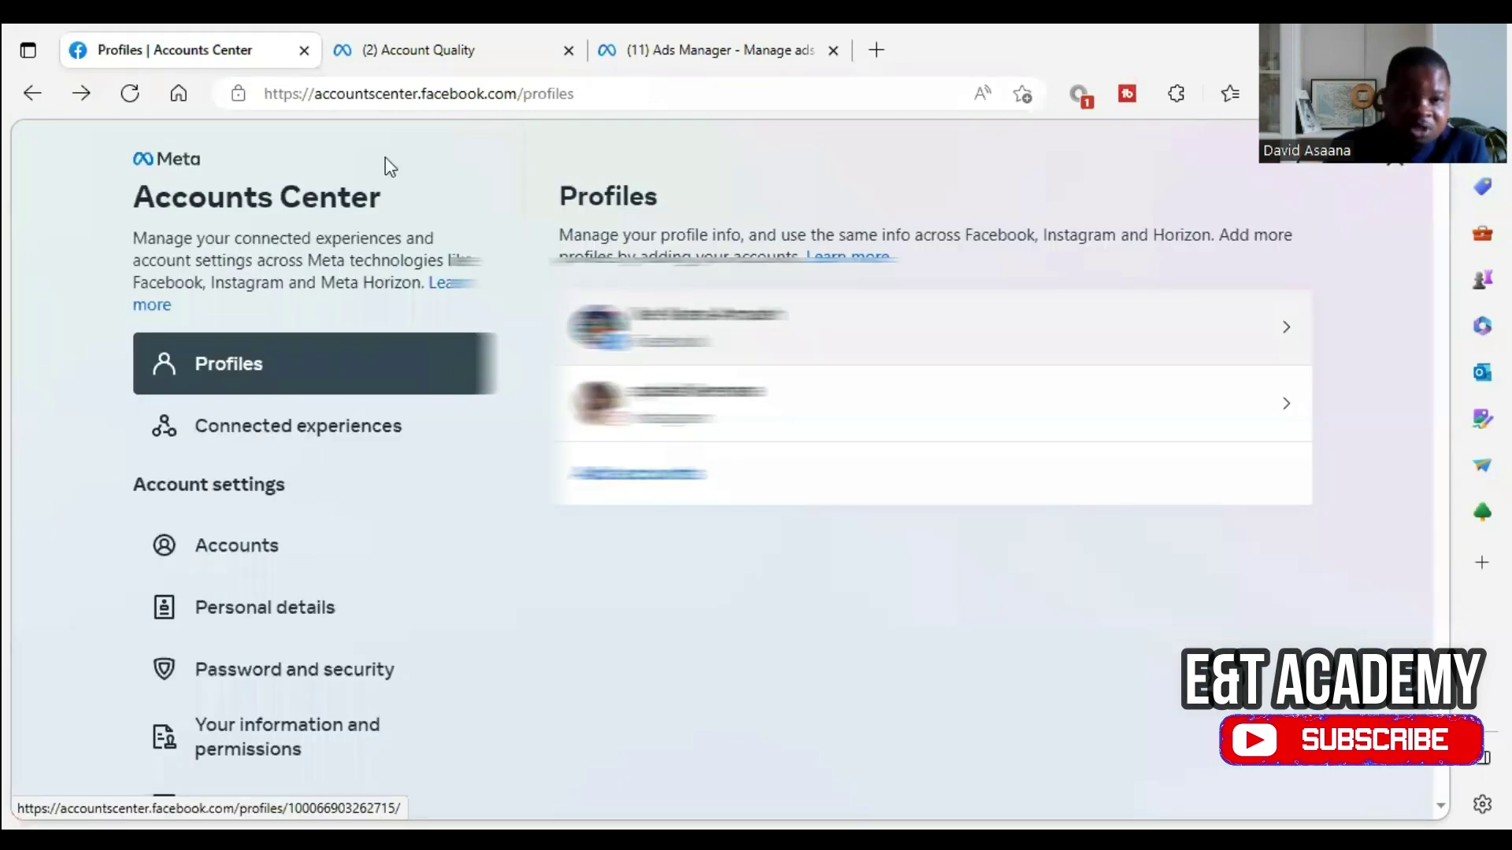
pyautogui.click(31, 94)
pyautogui.click(32, 94)
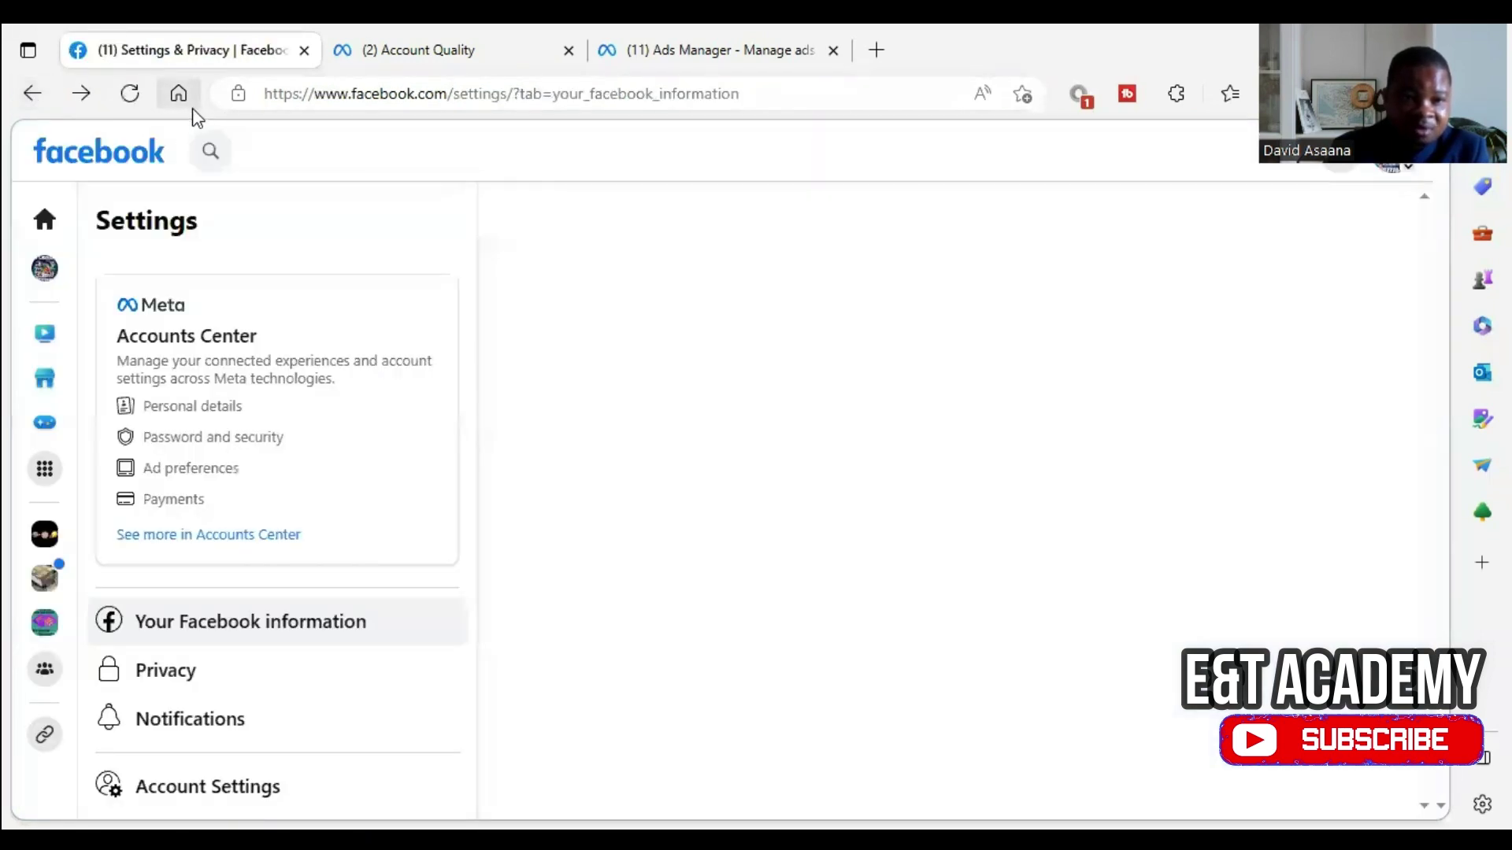
# Show your profile's About page at Contact and basic info, then check the disabled ad account in Ads Manager.
pyautogui.click(45, 221)
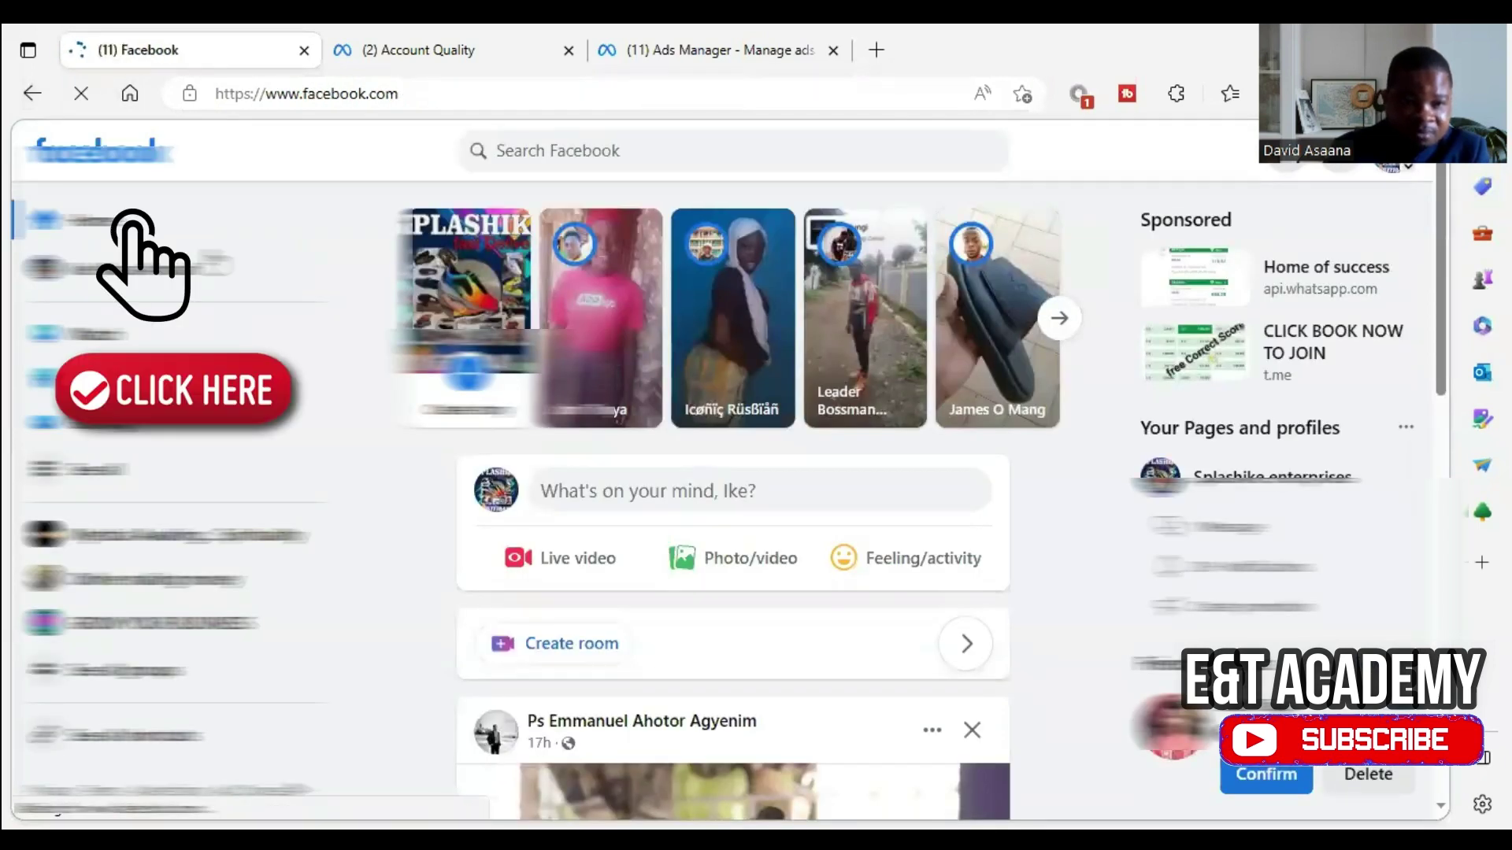
pyautogui.click(209, 264)
pyautogui.scroll(-5, 208, 264)
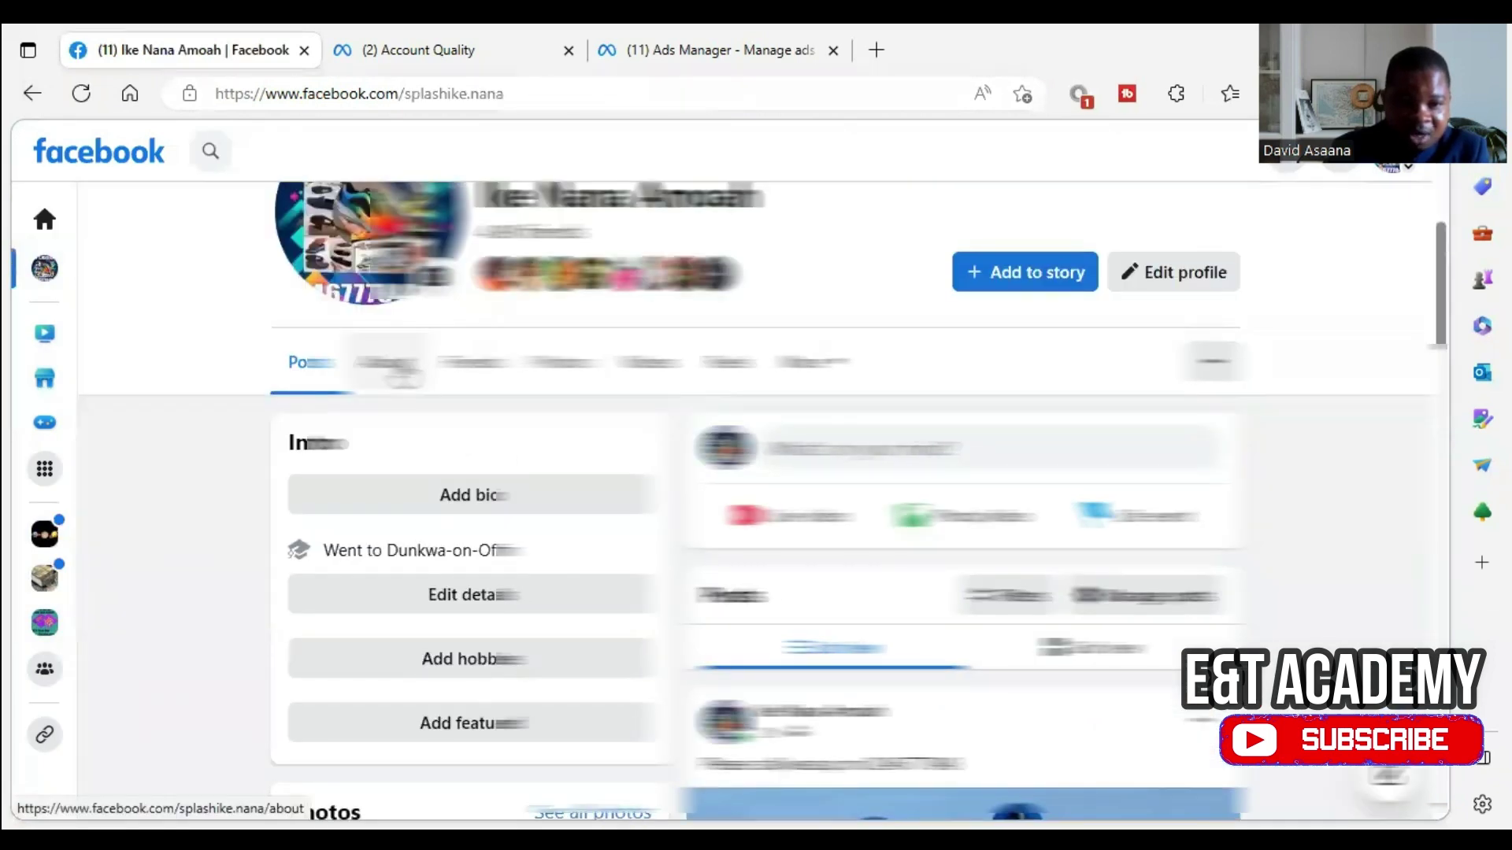
pyautogui.click(403, 370)
pyautogui.scroll(-3, 876, 652)
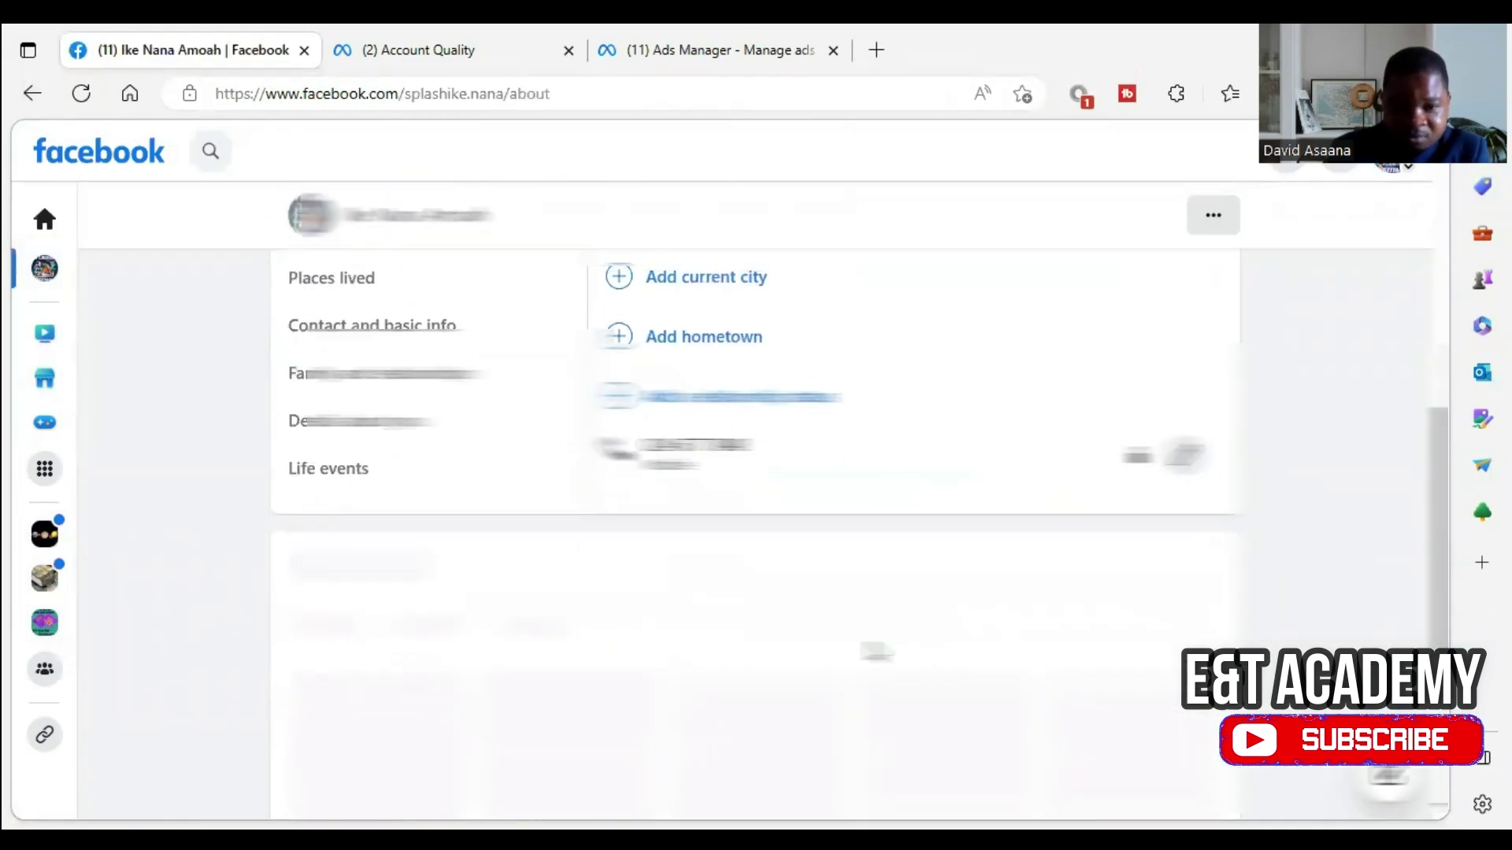
pyautogui.click(386, 337)
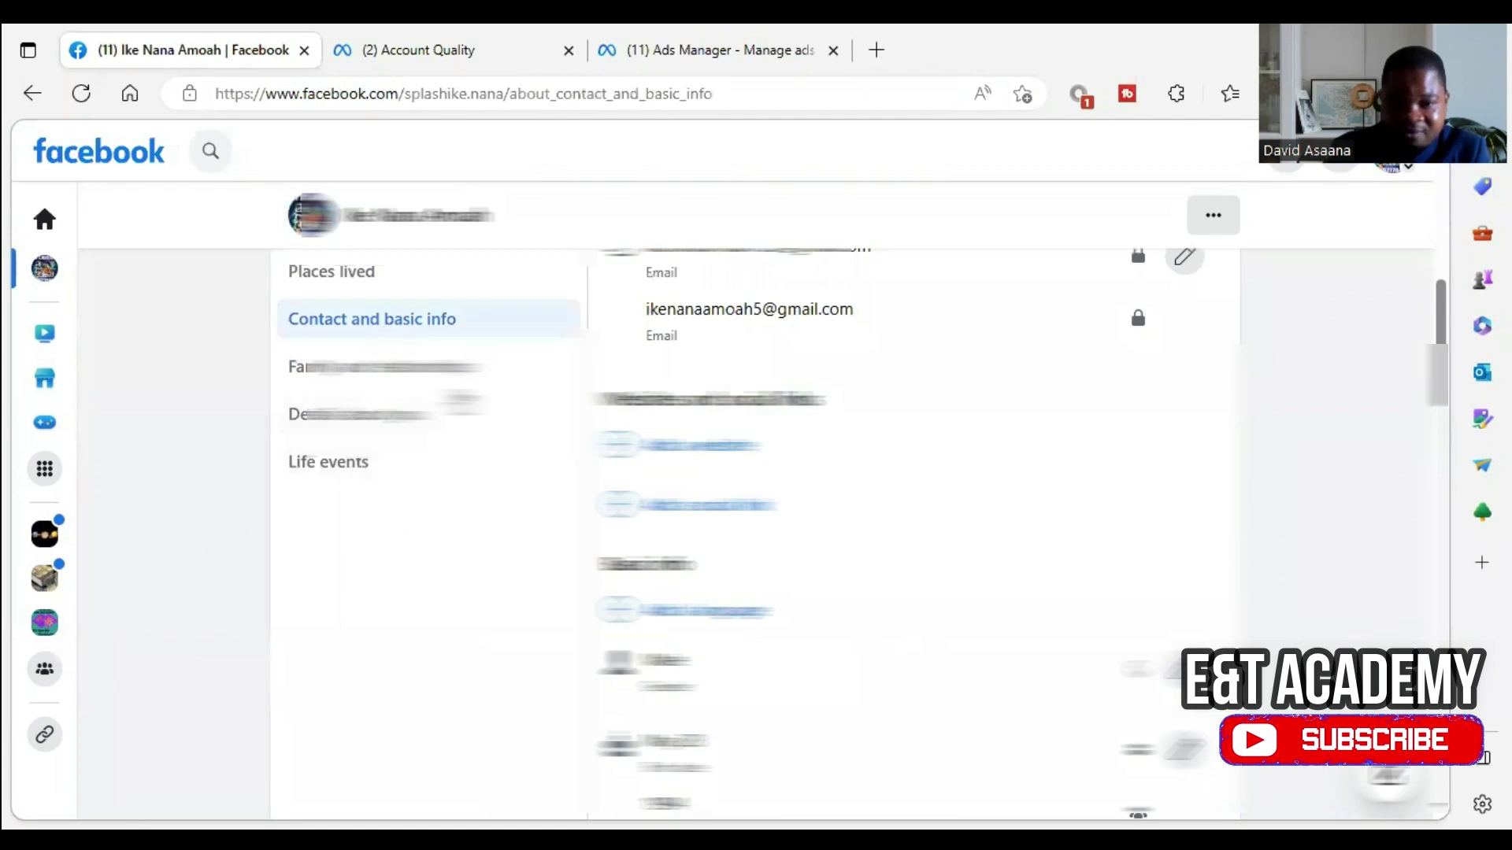
pyautogui.scroll(-5, 827, 630)
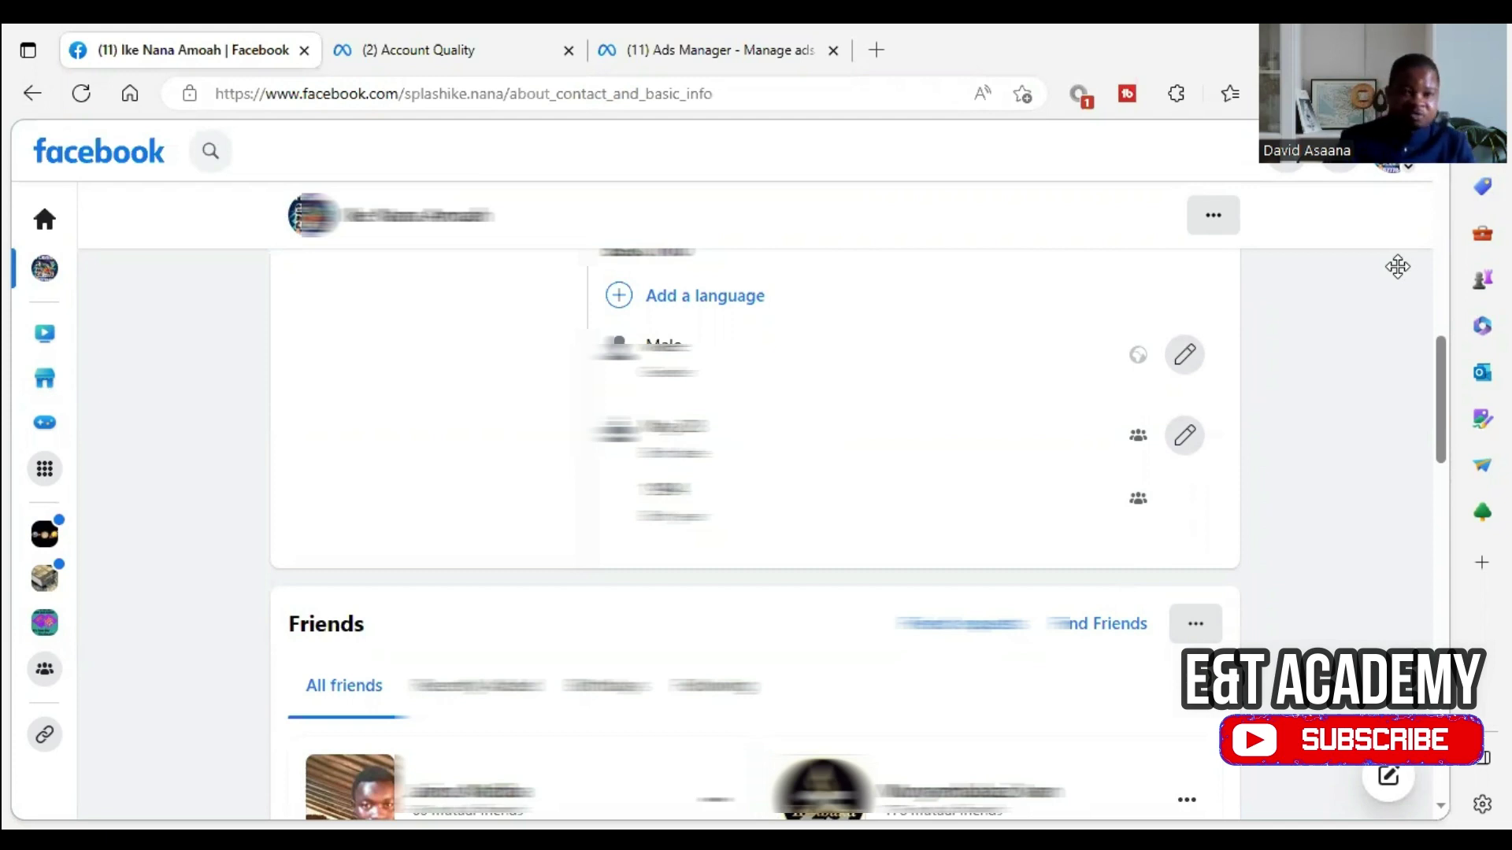
pyautogui.click(710, 36)
pyautogui.click(189, 33)
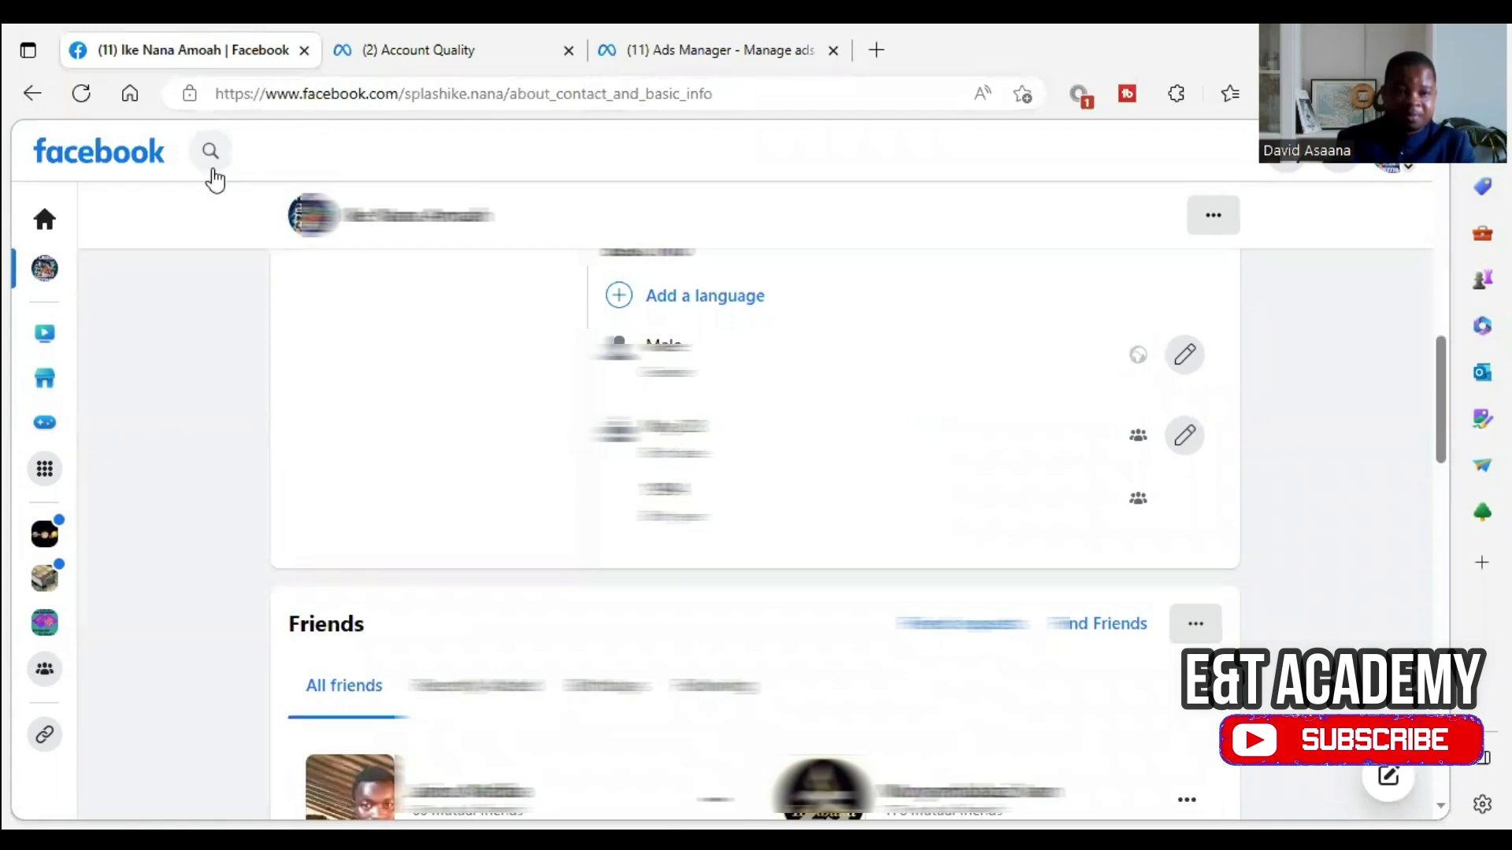
pyautogui.click(98, 151)
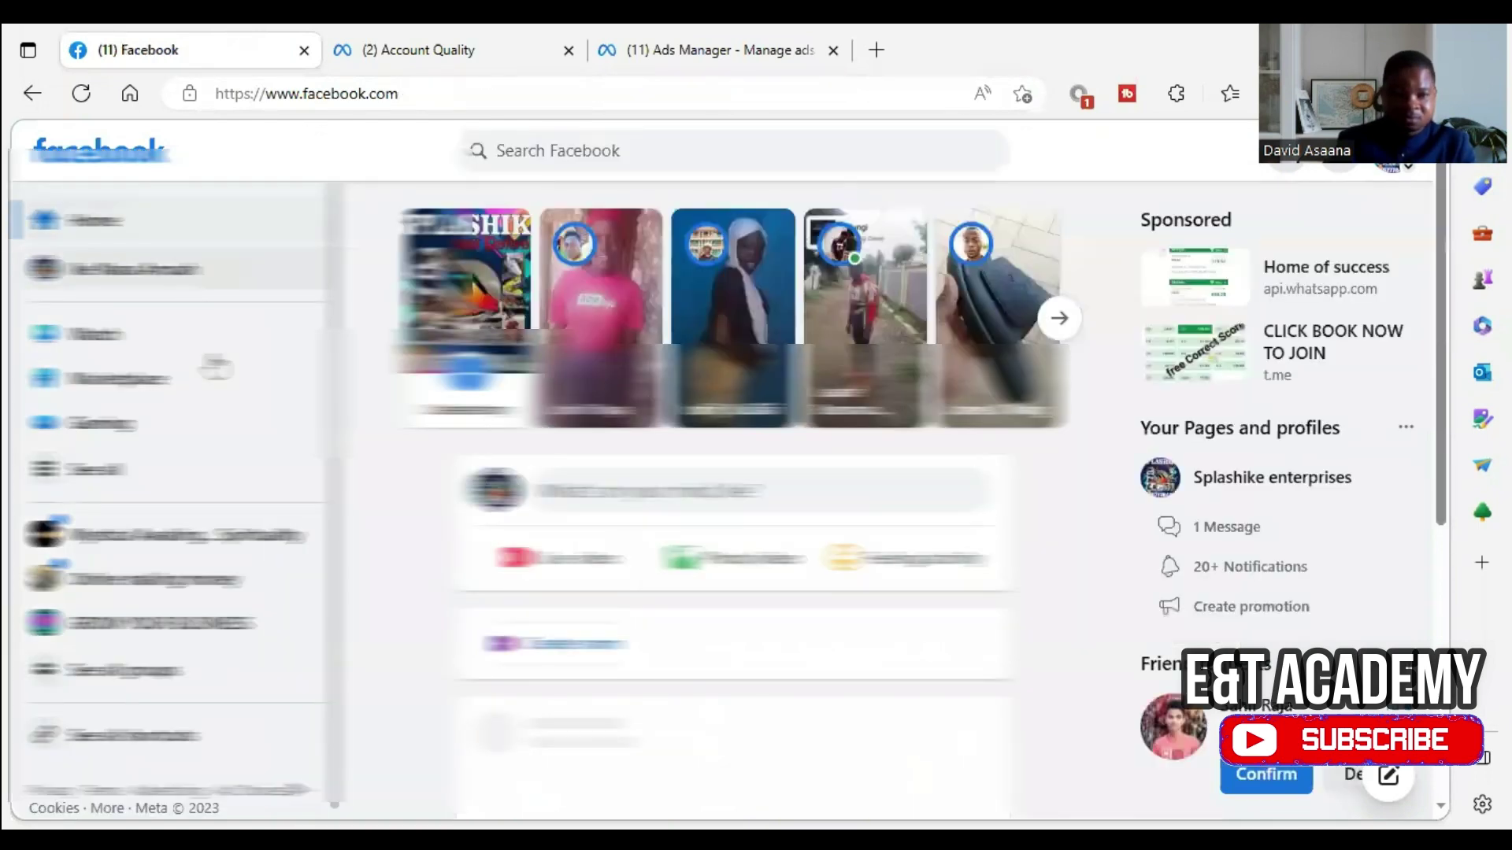
pyautogui.click(228, 474)
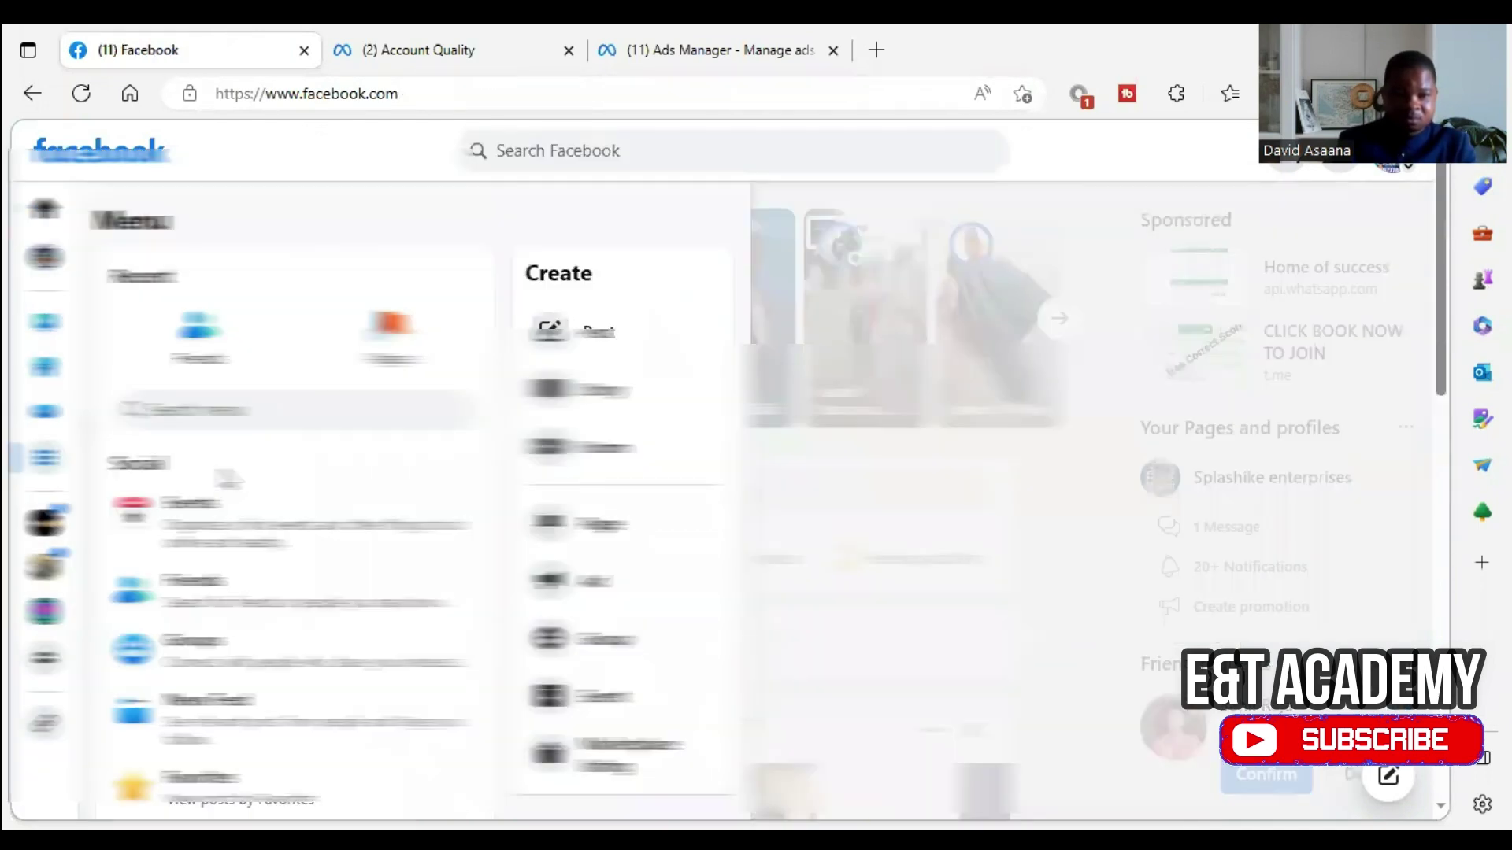
pyautogui.click(391, 331)
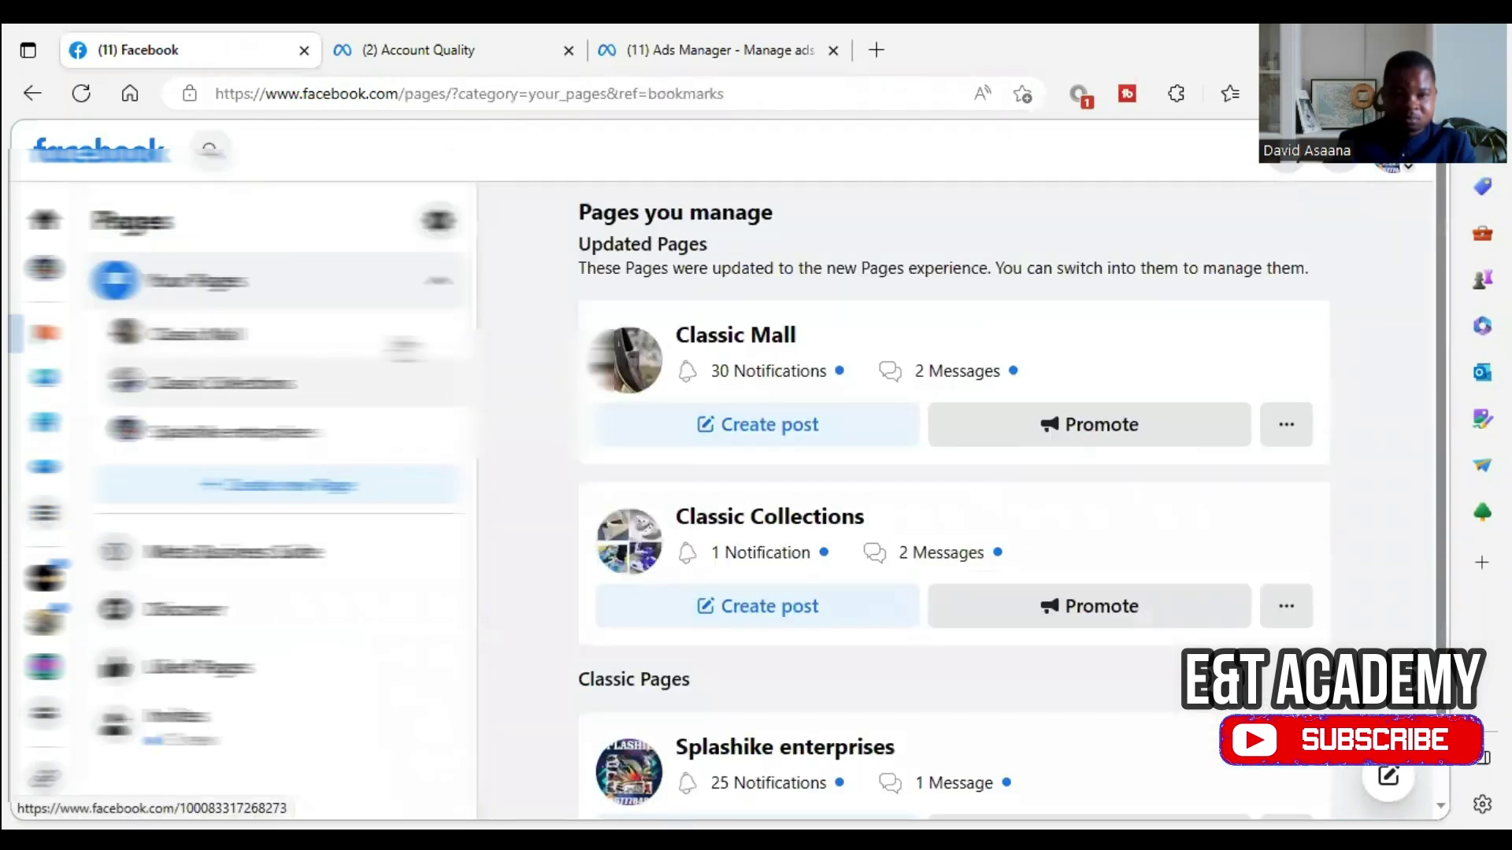
pyautogui.scroll(-1, 1191, 307)
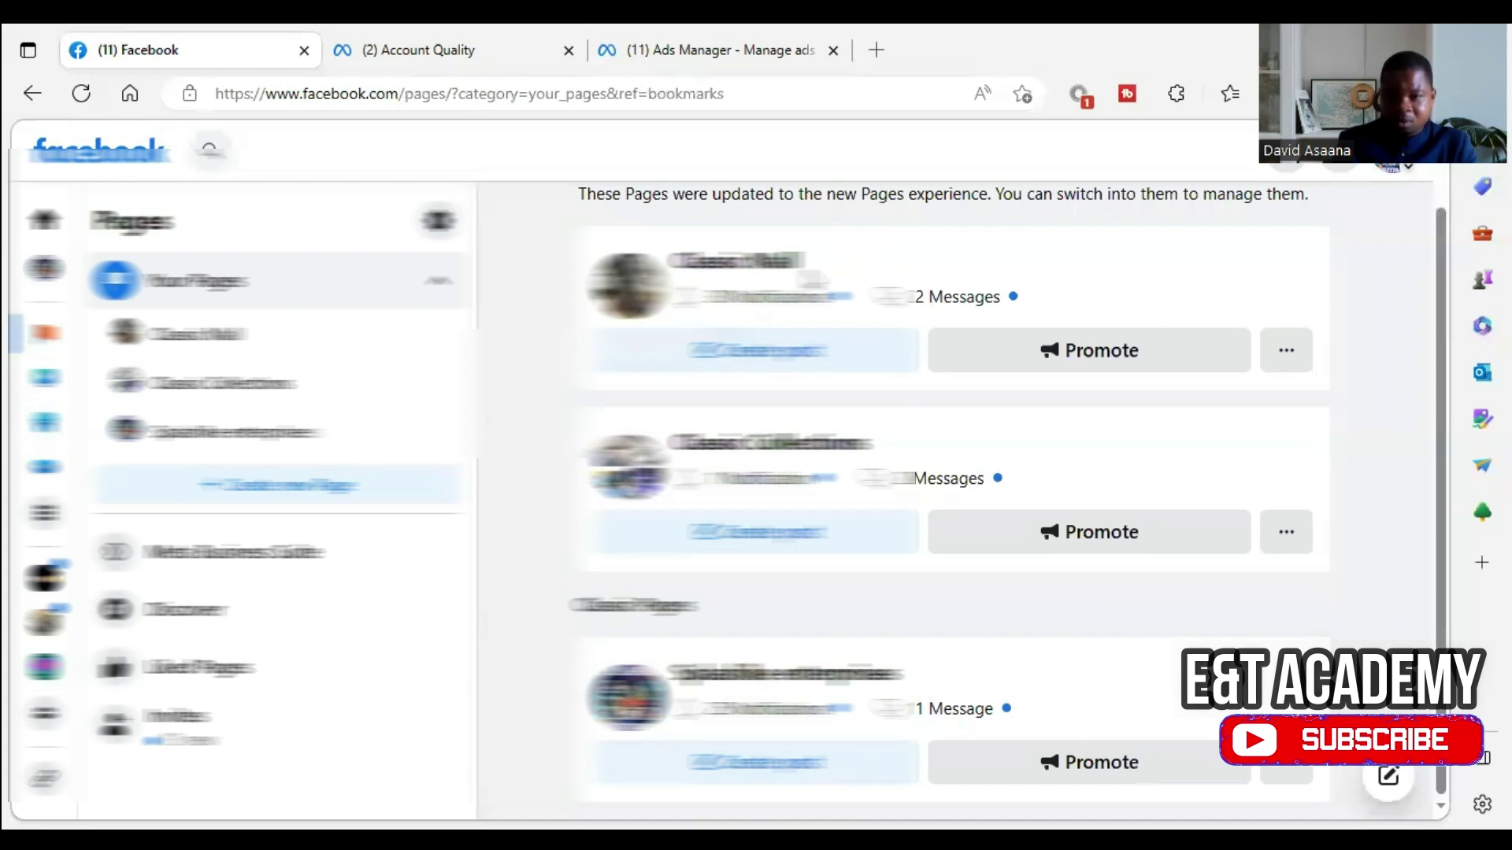
pyautogui.click(780, 268)
pyautogui.scroll(-10, 1090, 732)
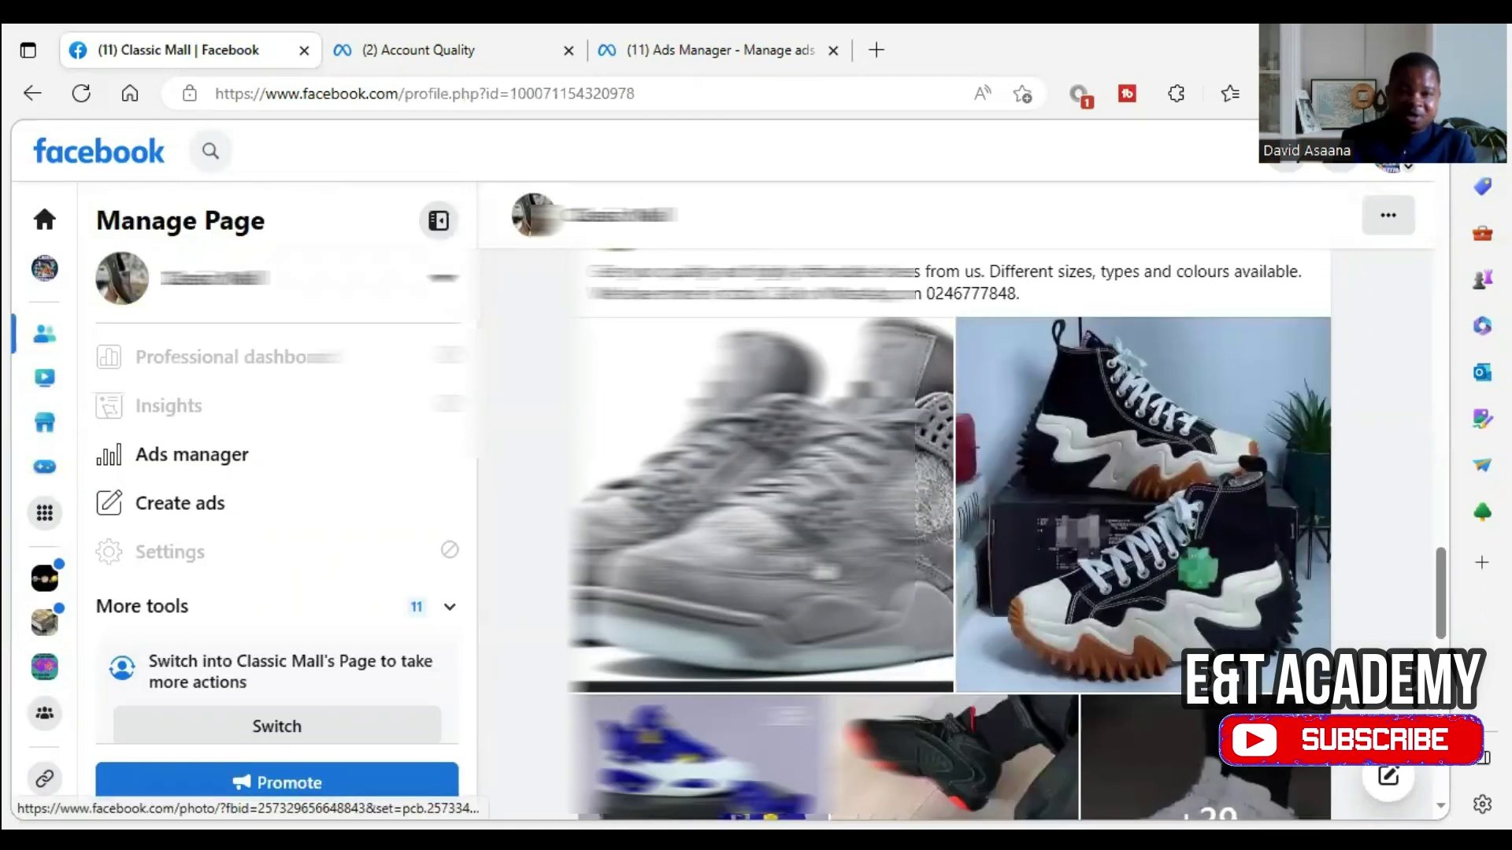
pyautogui.scroll(-9, 958, 513)
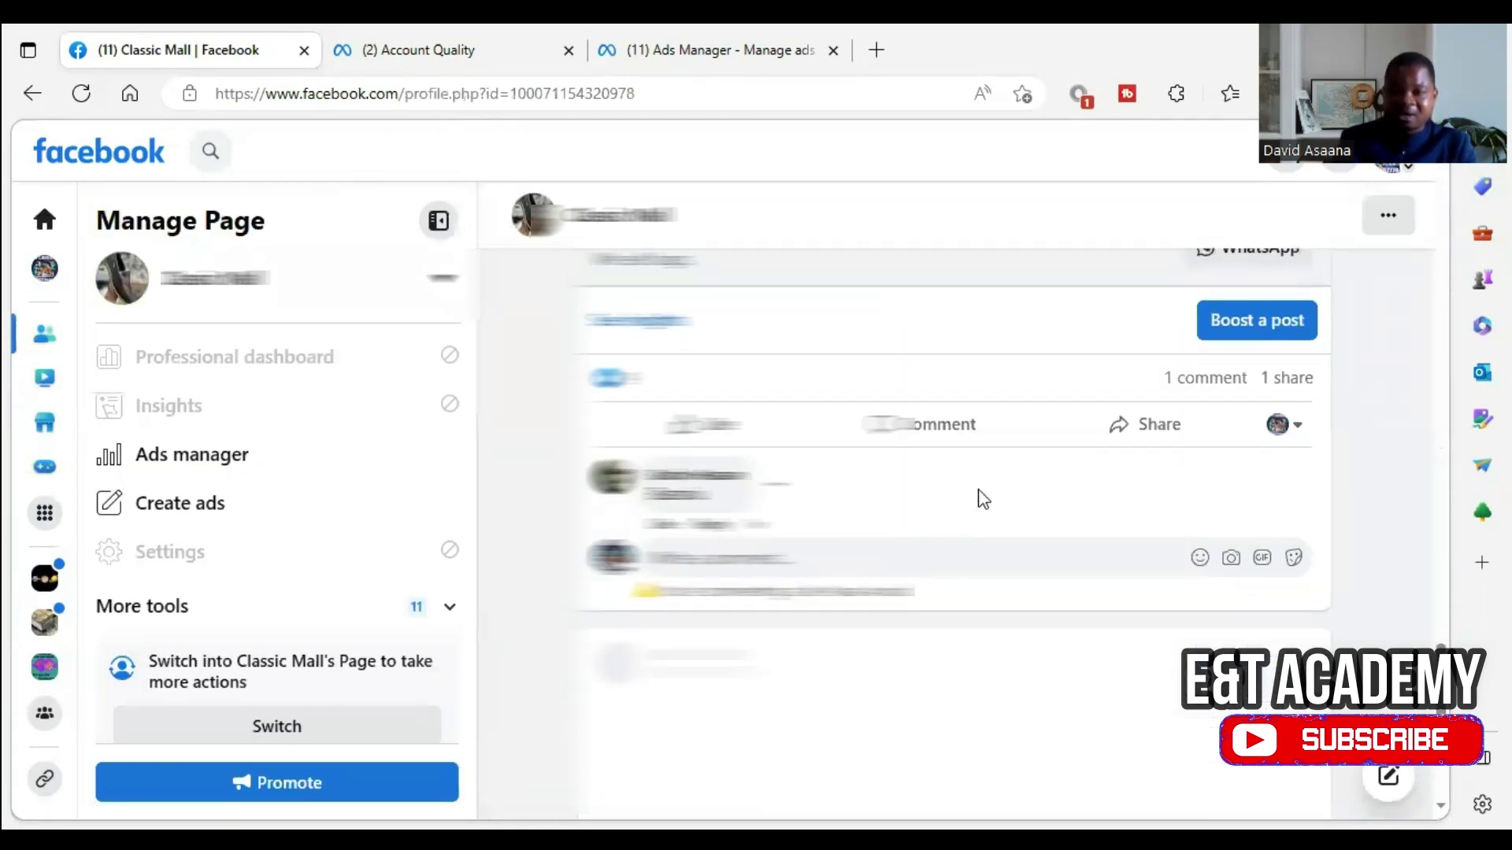
pyautogui.scroll(-3, 968, 669)
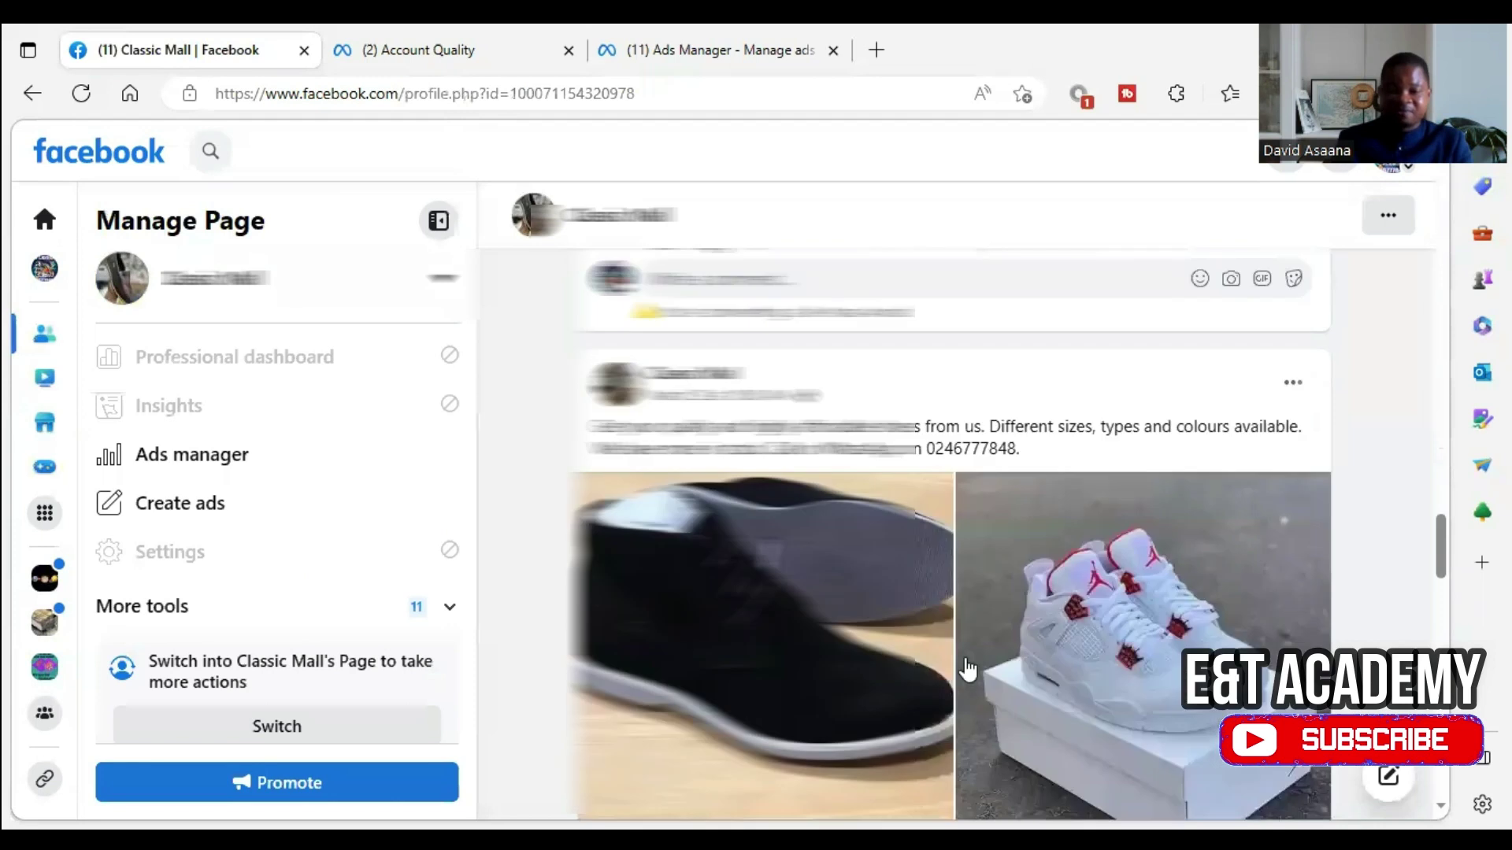
pyautogui.scroll(-1, 961, 657)
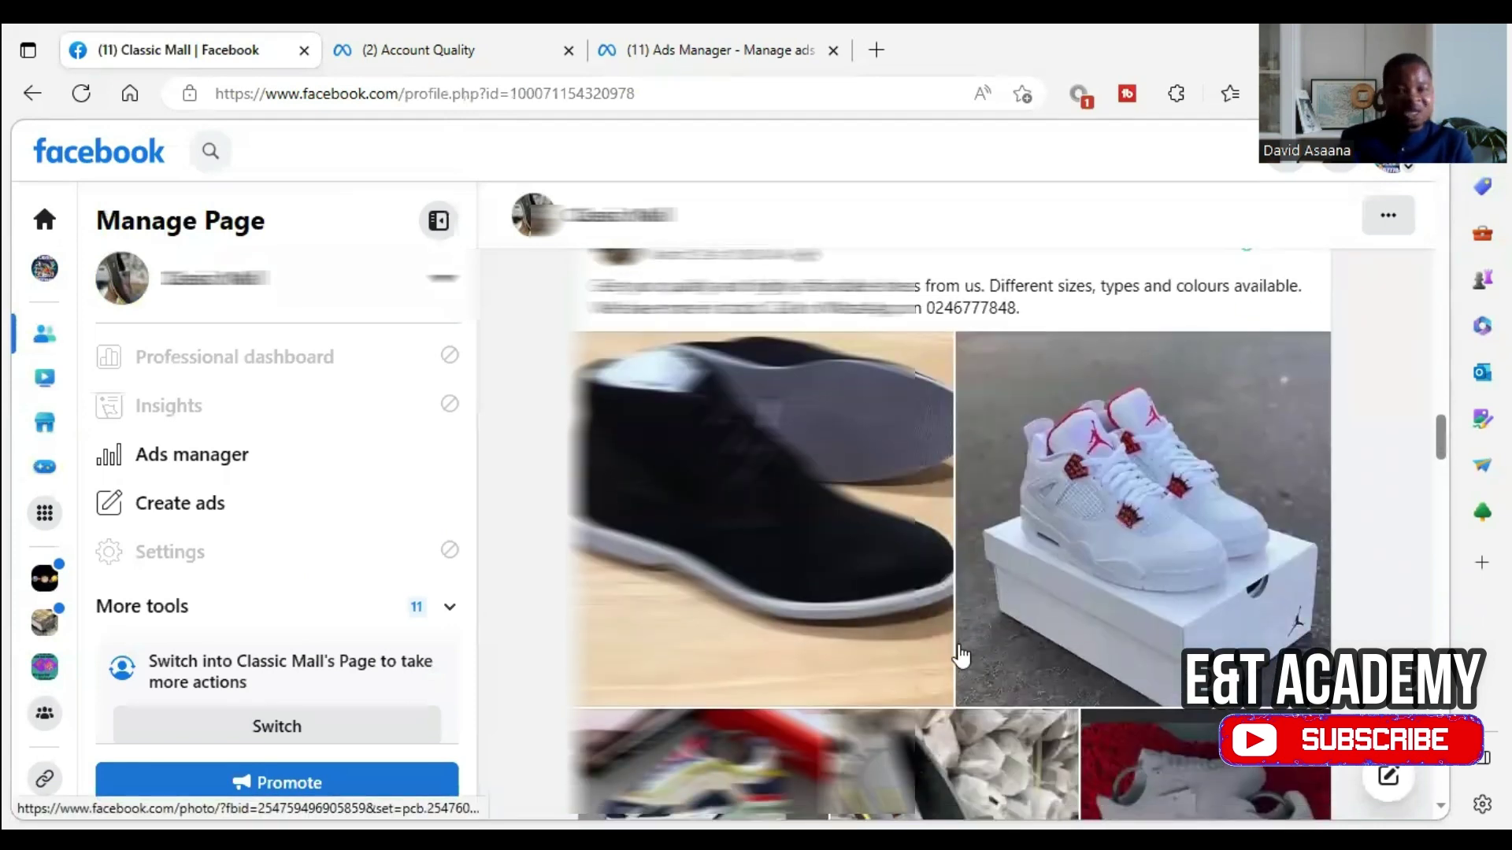
pyautogui.scroll(-10, 961, 656)
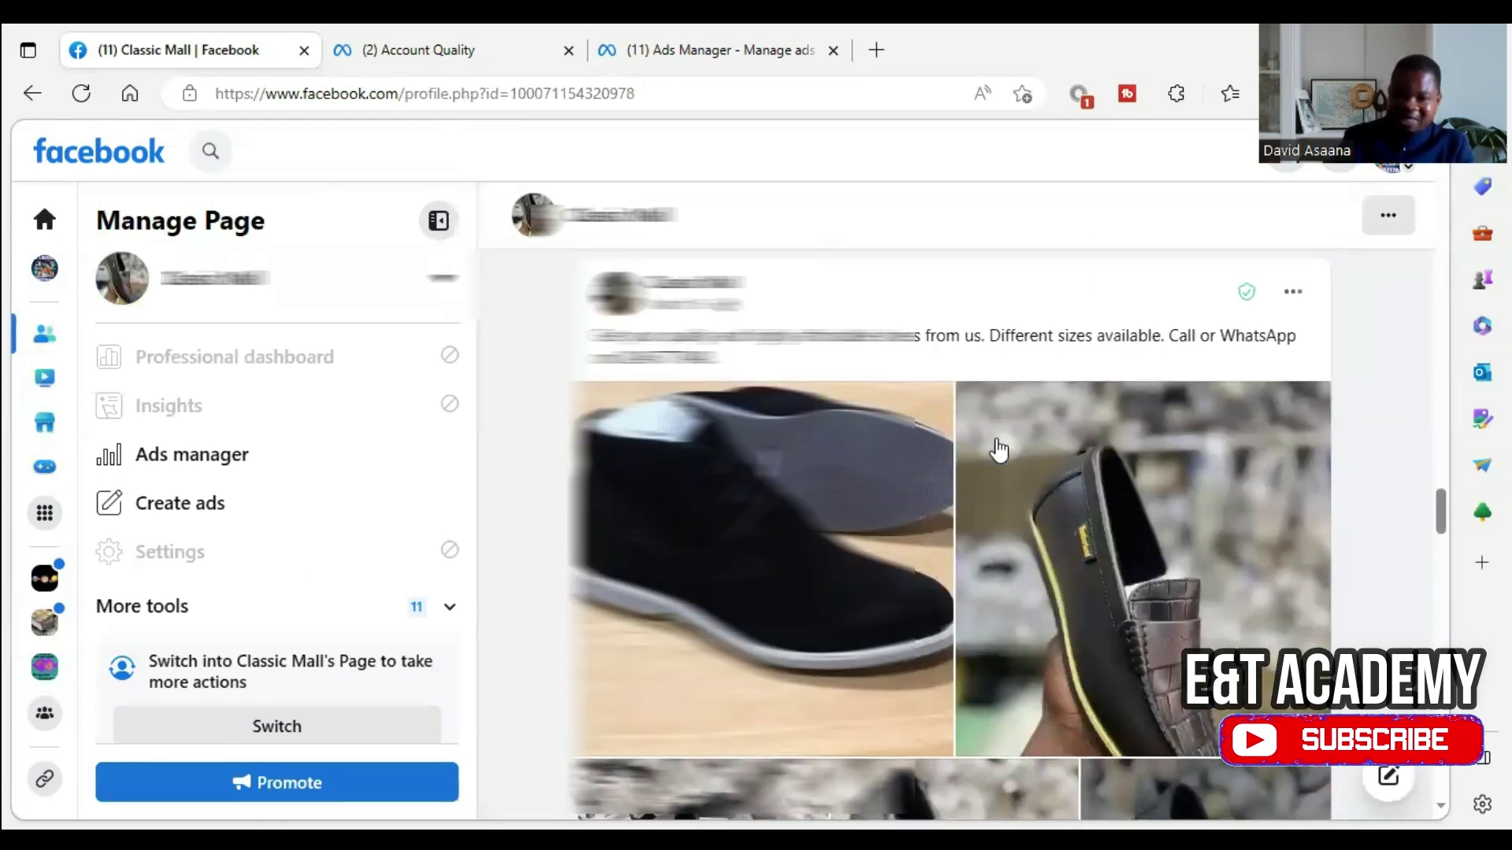
pyautogui.scroll(-2, 949, 536)
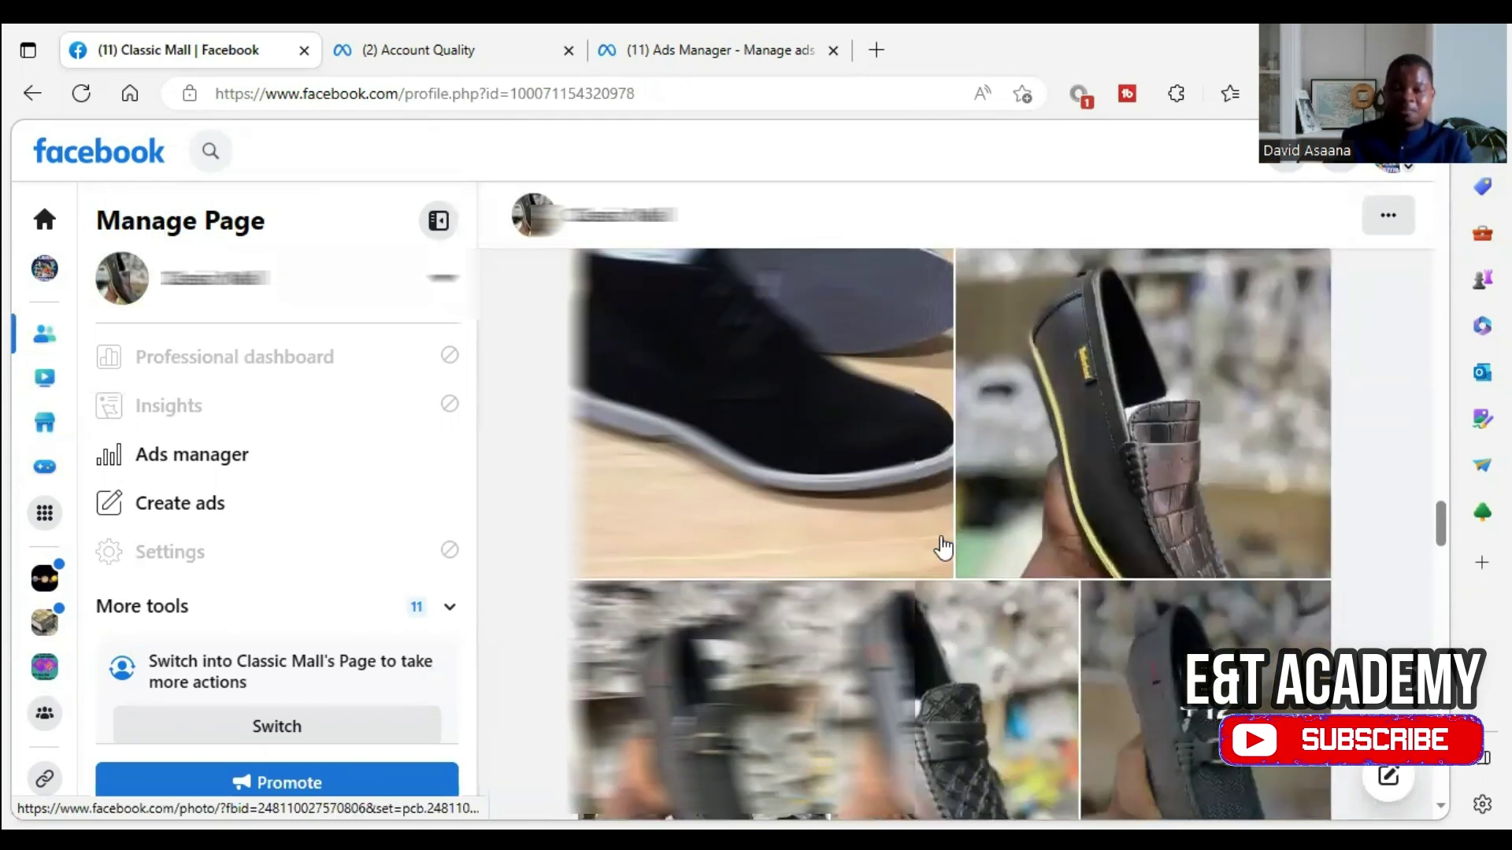
pyautogui.scroll(-2, 943, 546)
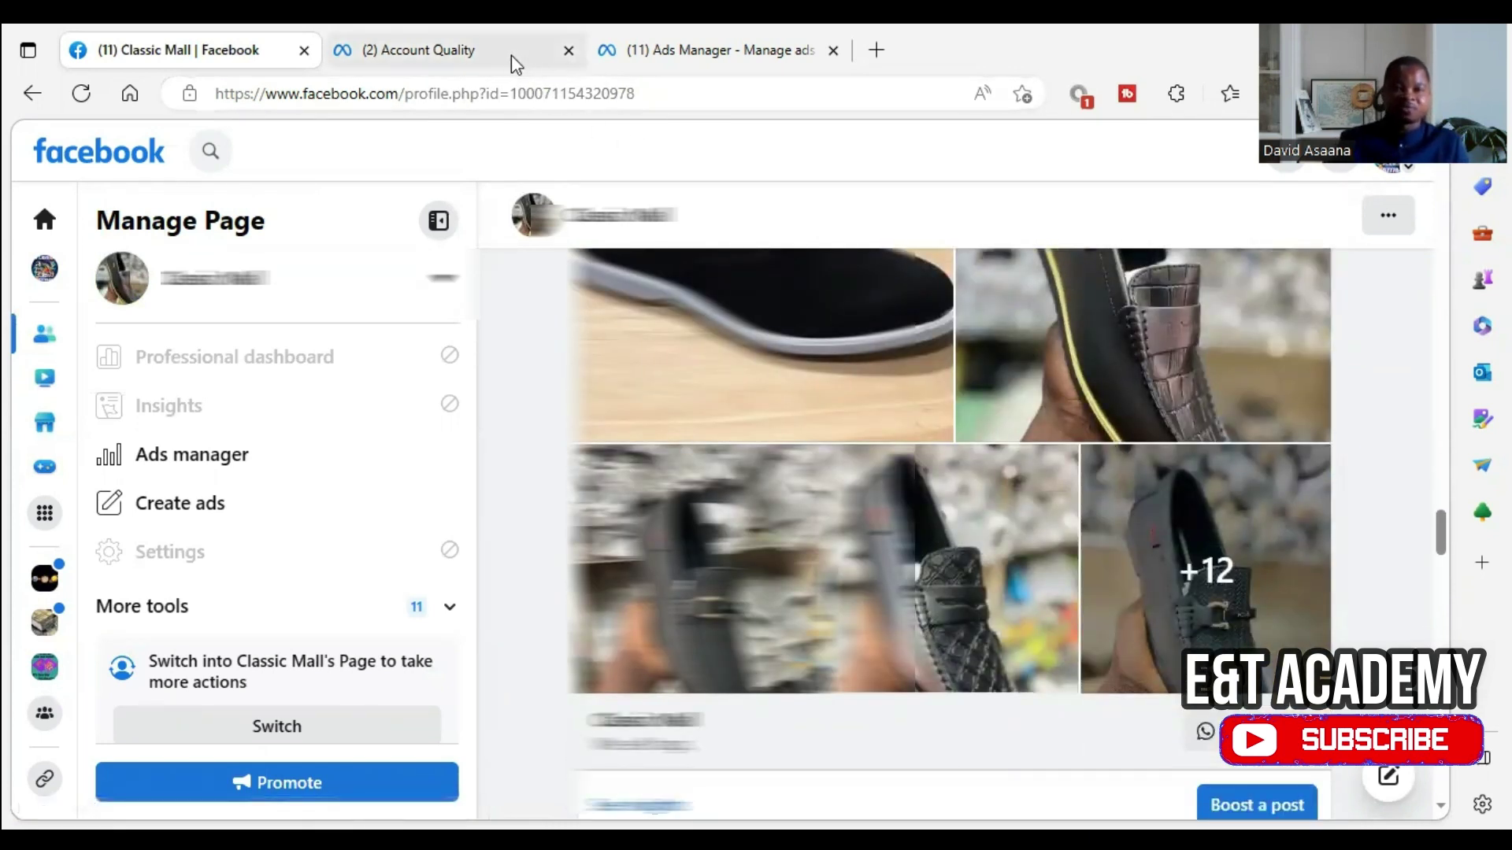
pyautogui.scroll(-3, 1036, 421)
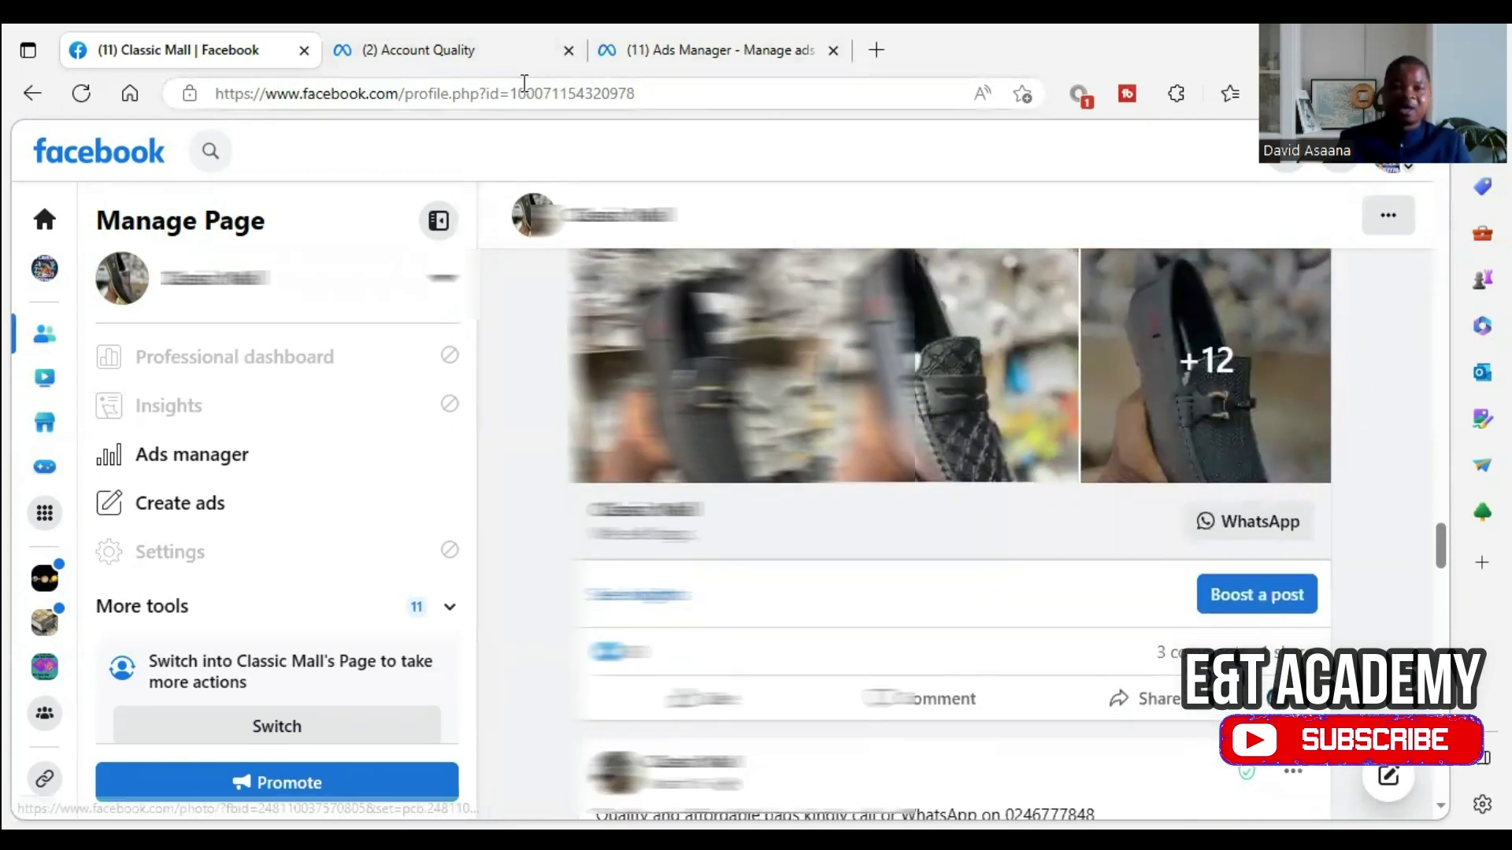
pyautogui.moveTo(446, 66)
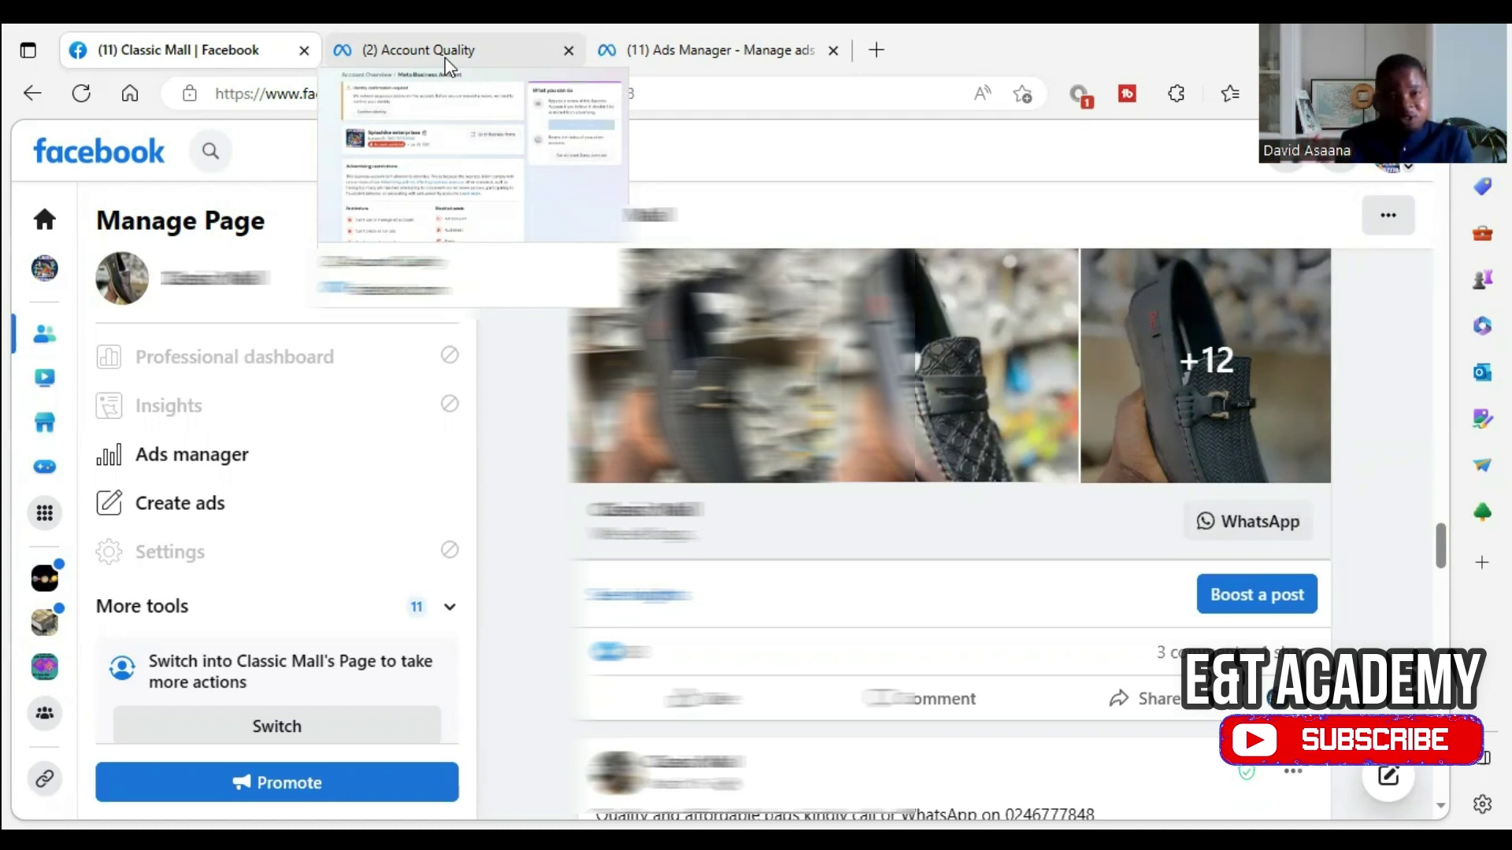
# Start identity confirmation in Account Quality and attach the ID card photo from the Downloads folder.
pyautogui.click(447, 57)
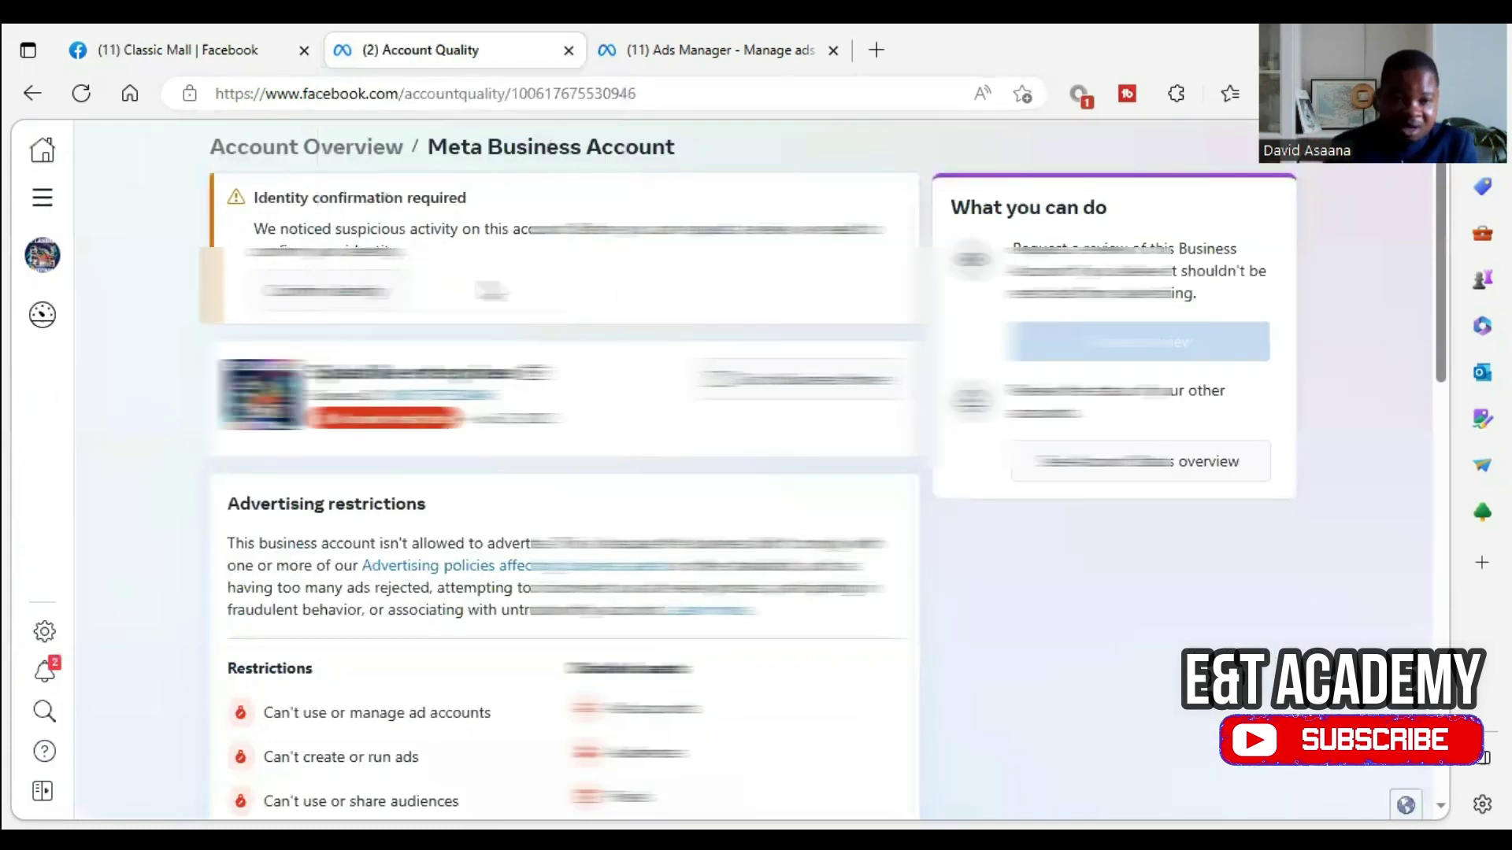
pyautogui.click(324, 291)
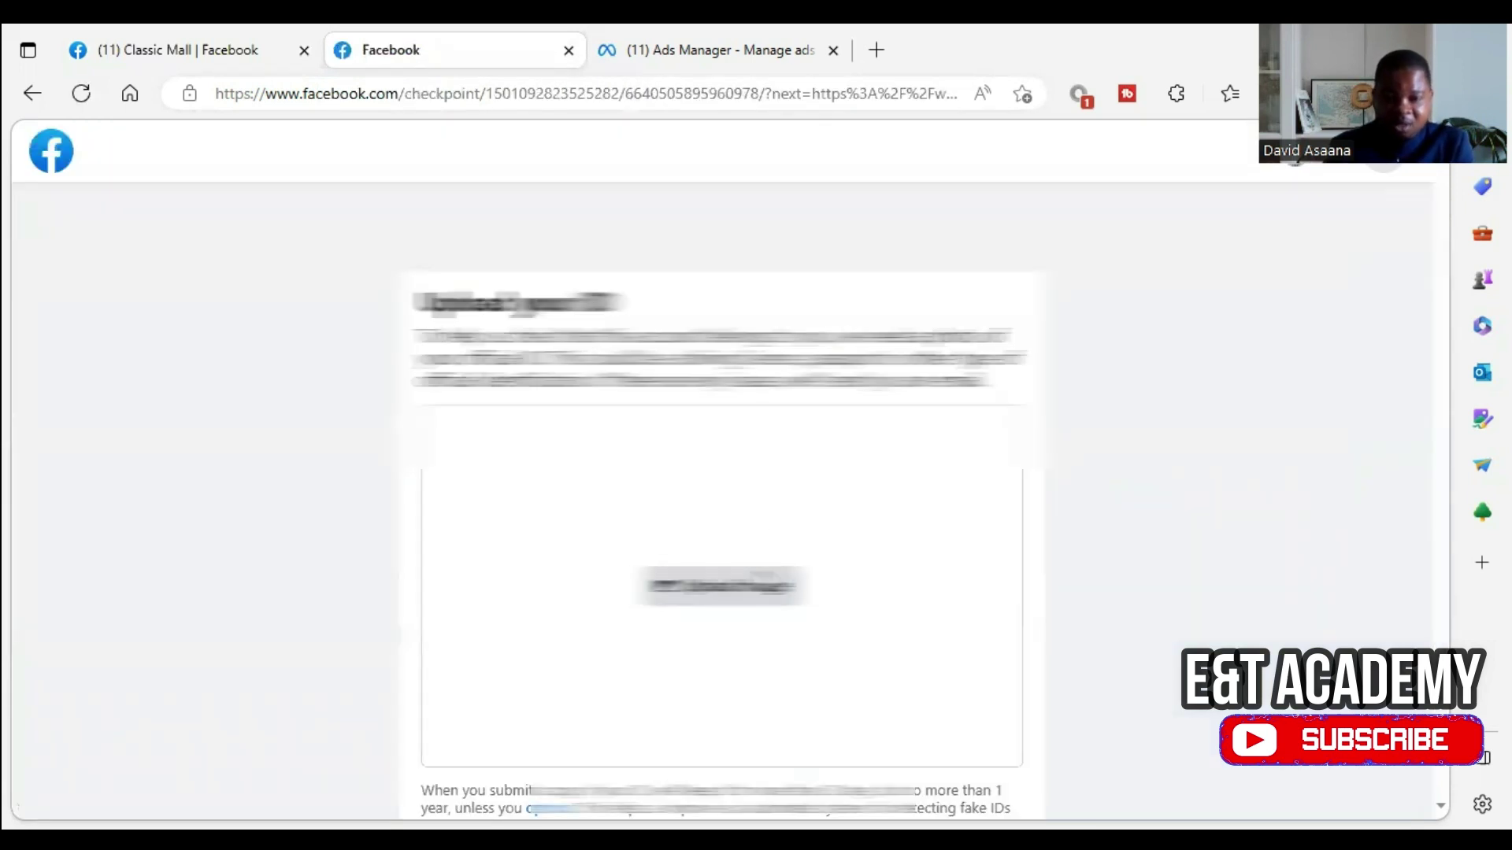
pyautogui.click(761, 574)
pyautogui.click(154, 359)
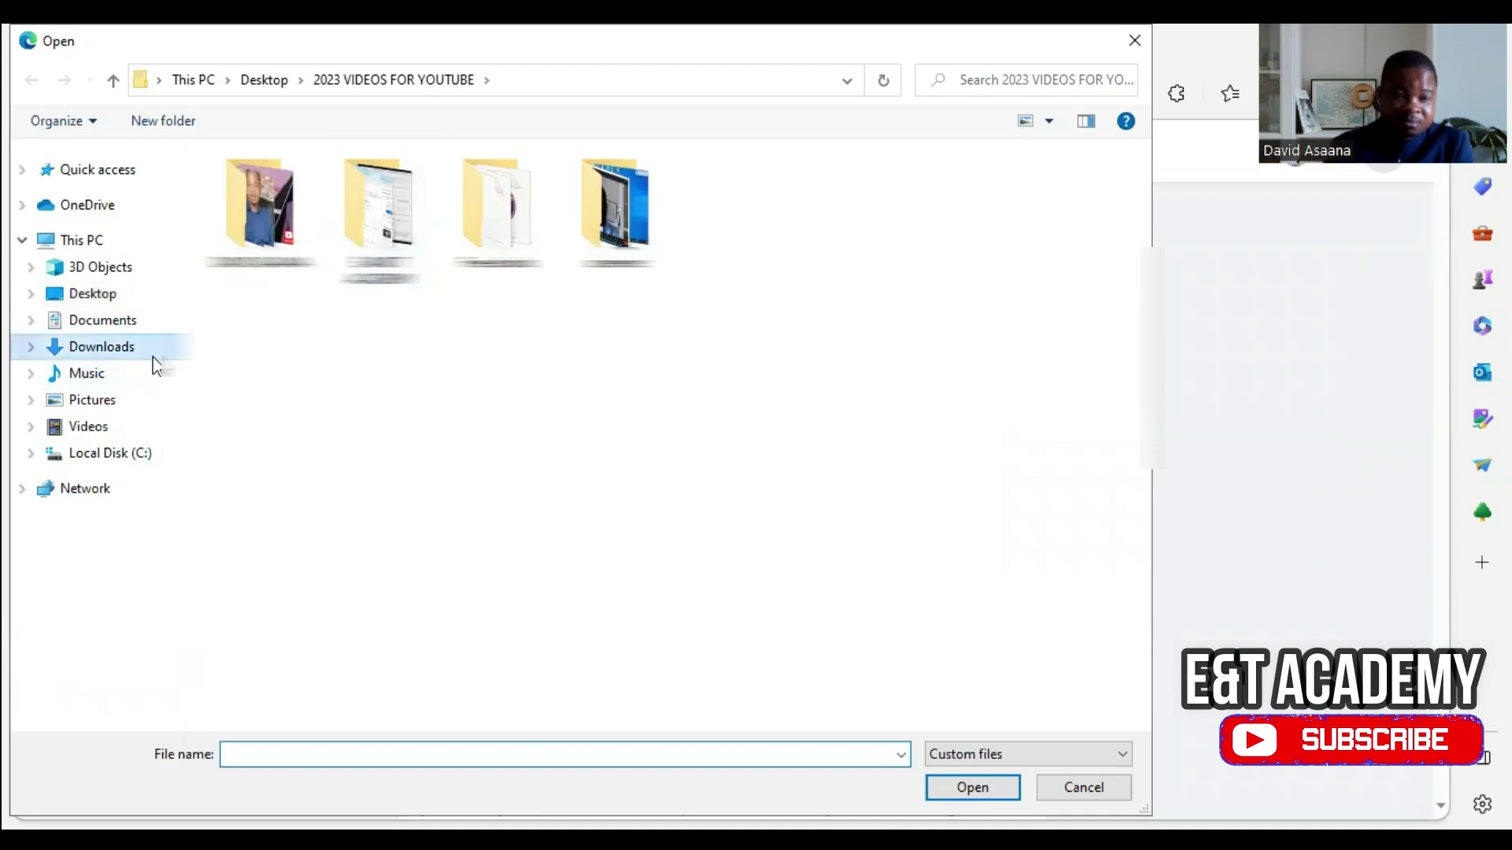
pyautogui.click(350, 366)
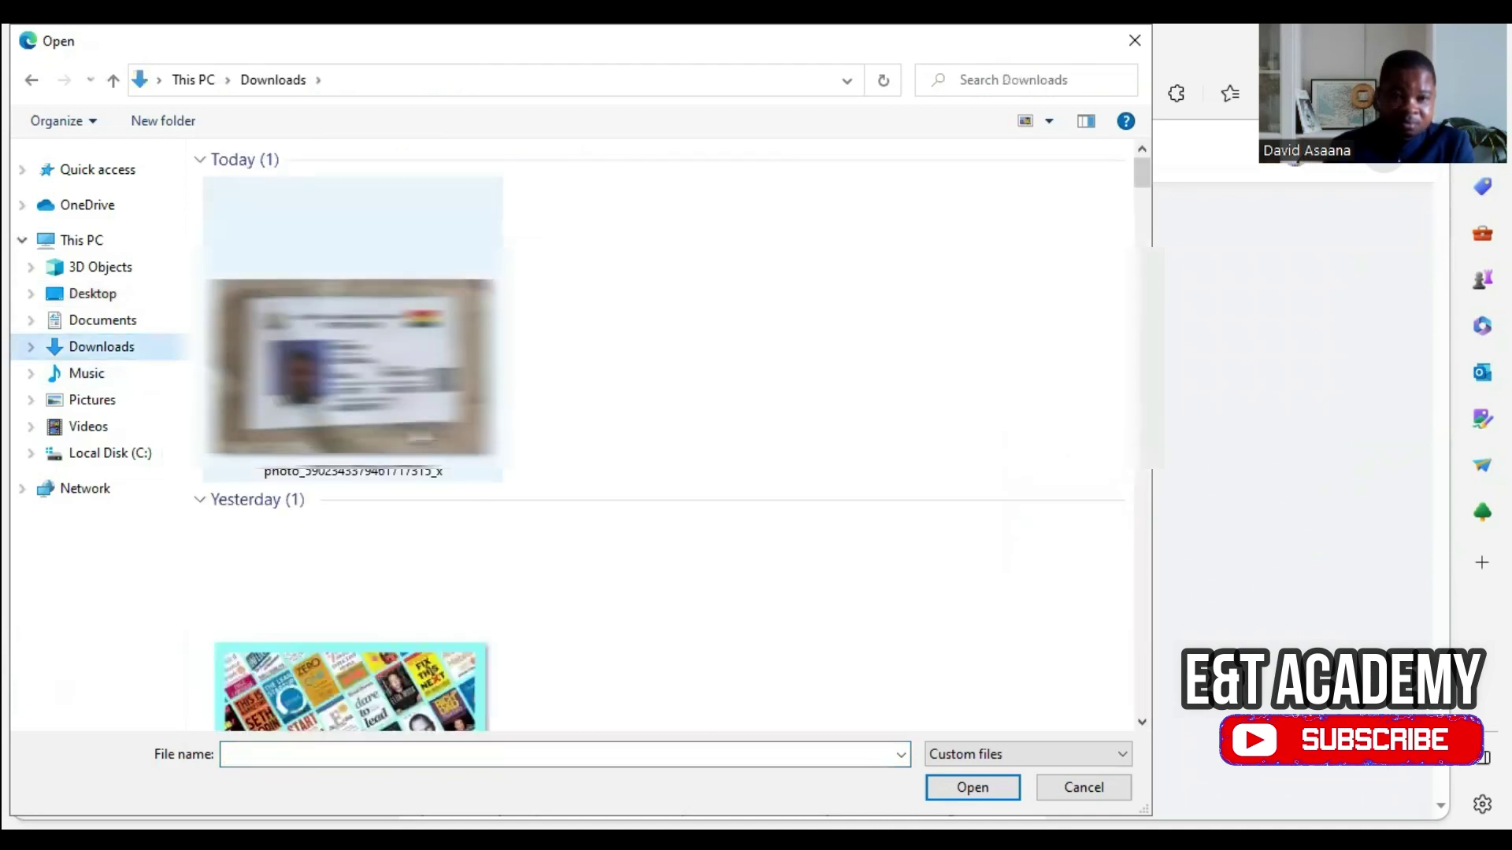
pyautogui.click(973, 788)
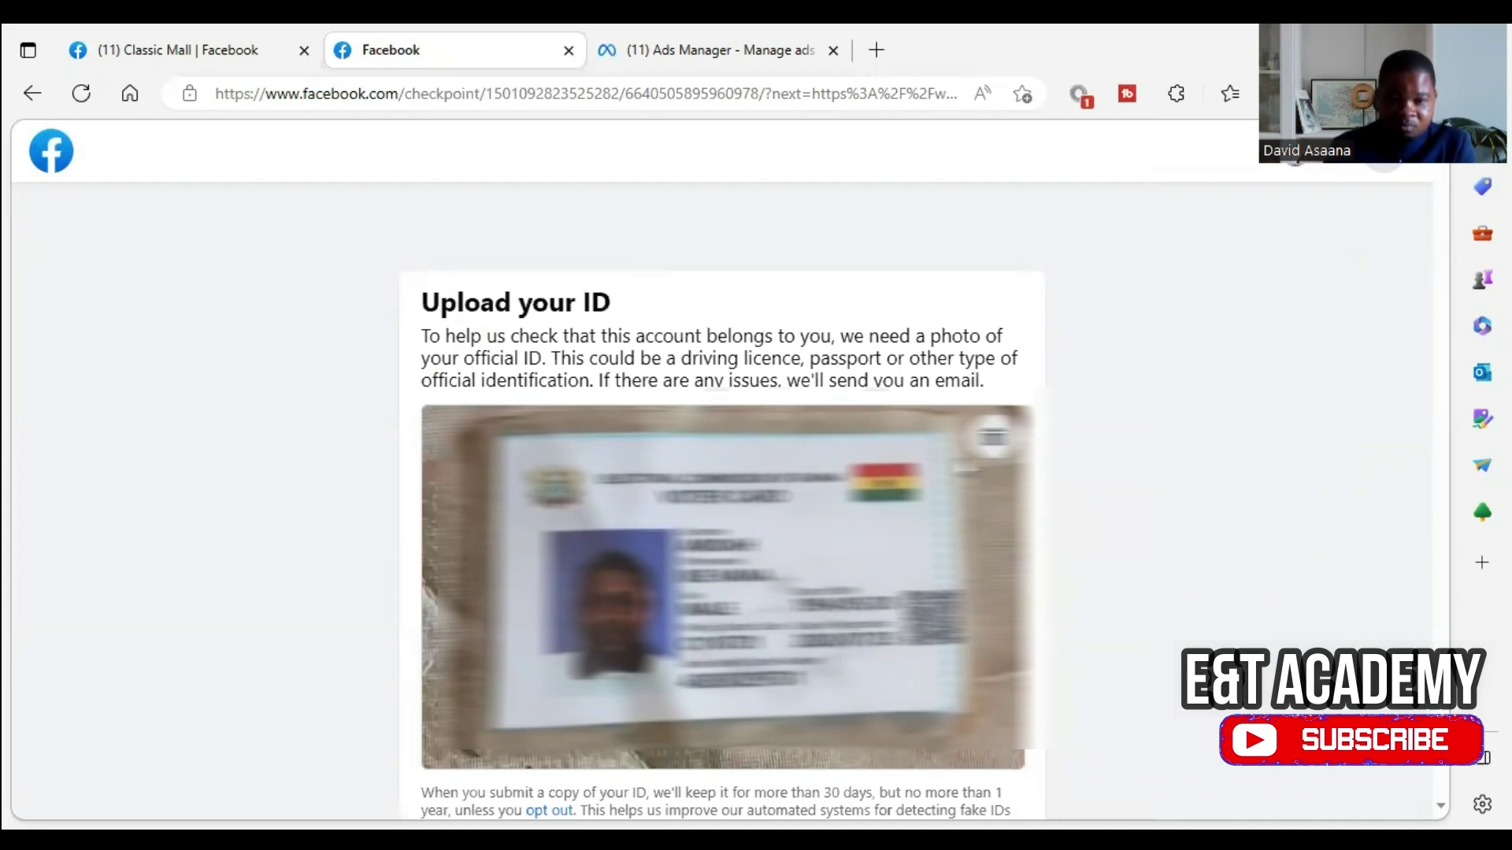
pyautogui.scroll(-2, 722, 504)
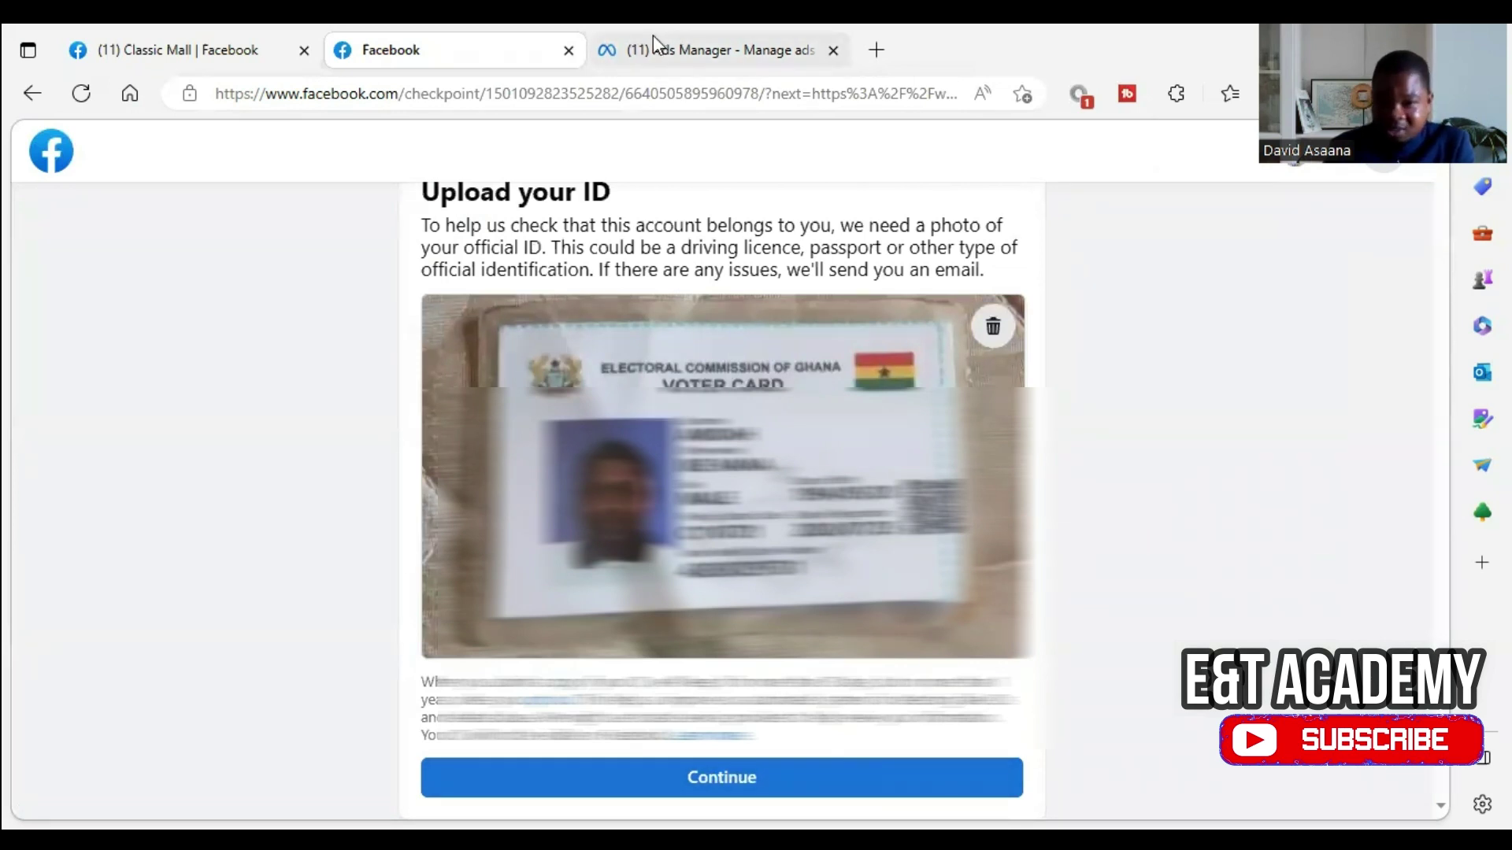
pyautogui.click(196, 49)
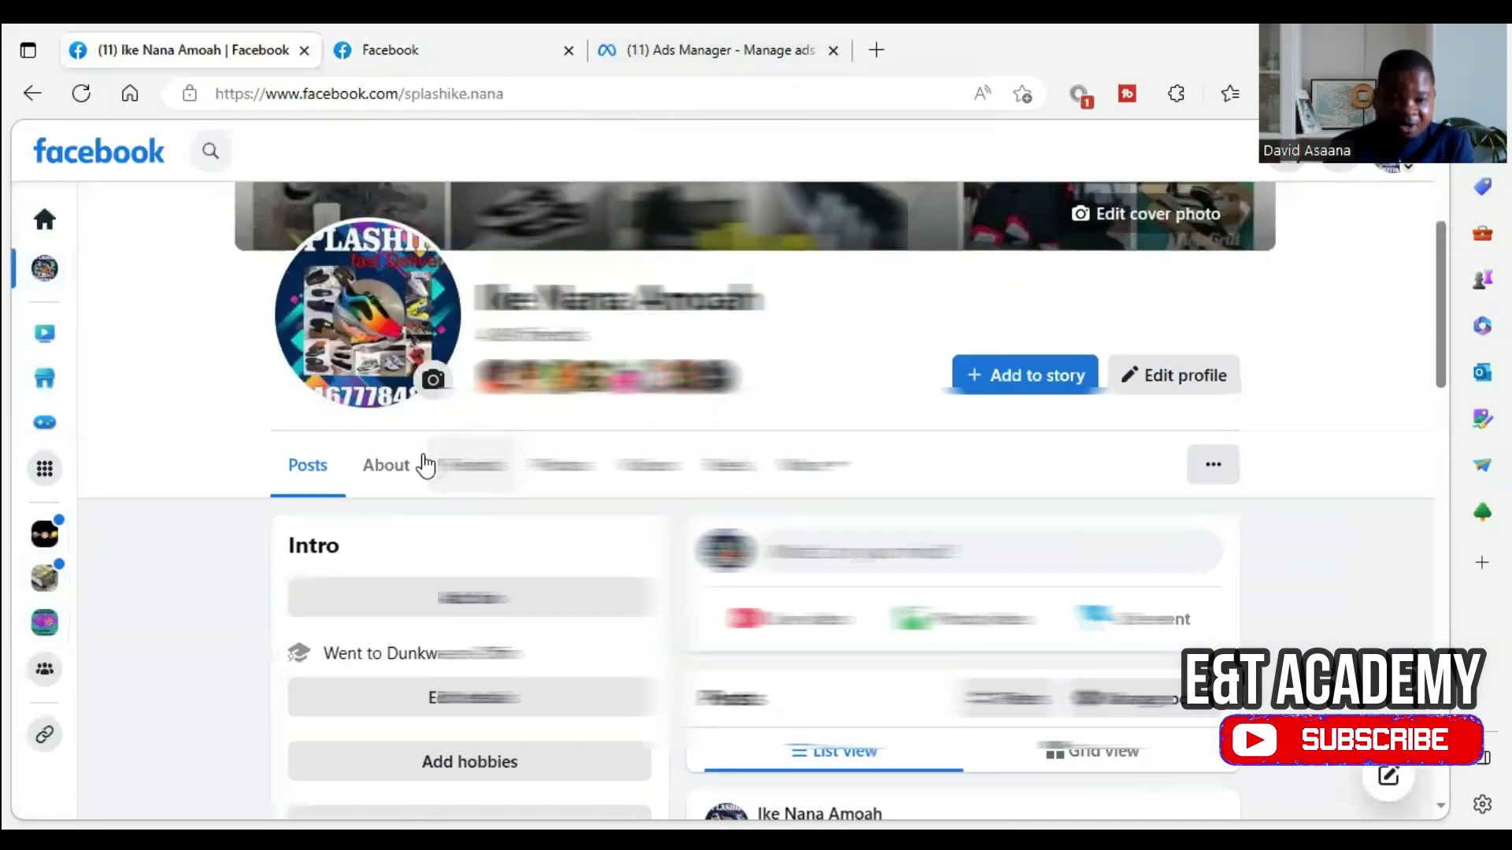
# Review the profile's About page at Contact and basic info, then look at the Ads Manager page.
pyautogui.click(399, 471)
pyautogui.scroll(-3, 488, 542)
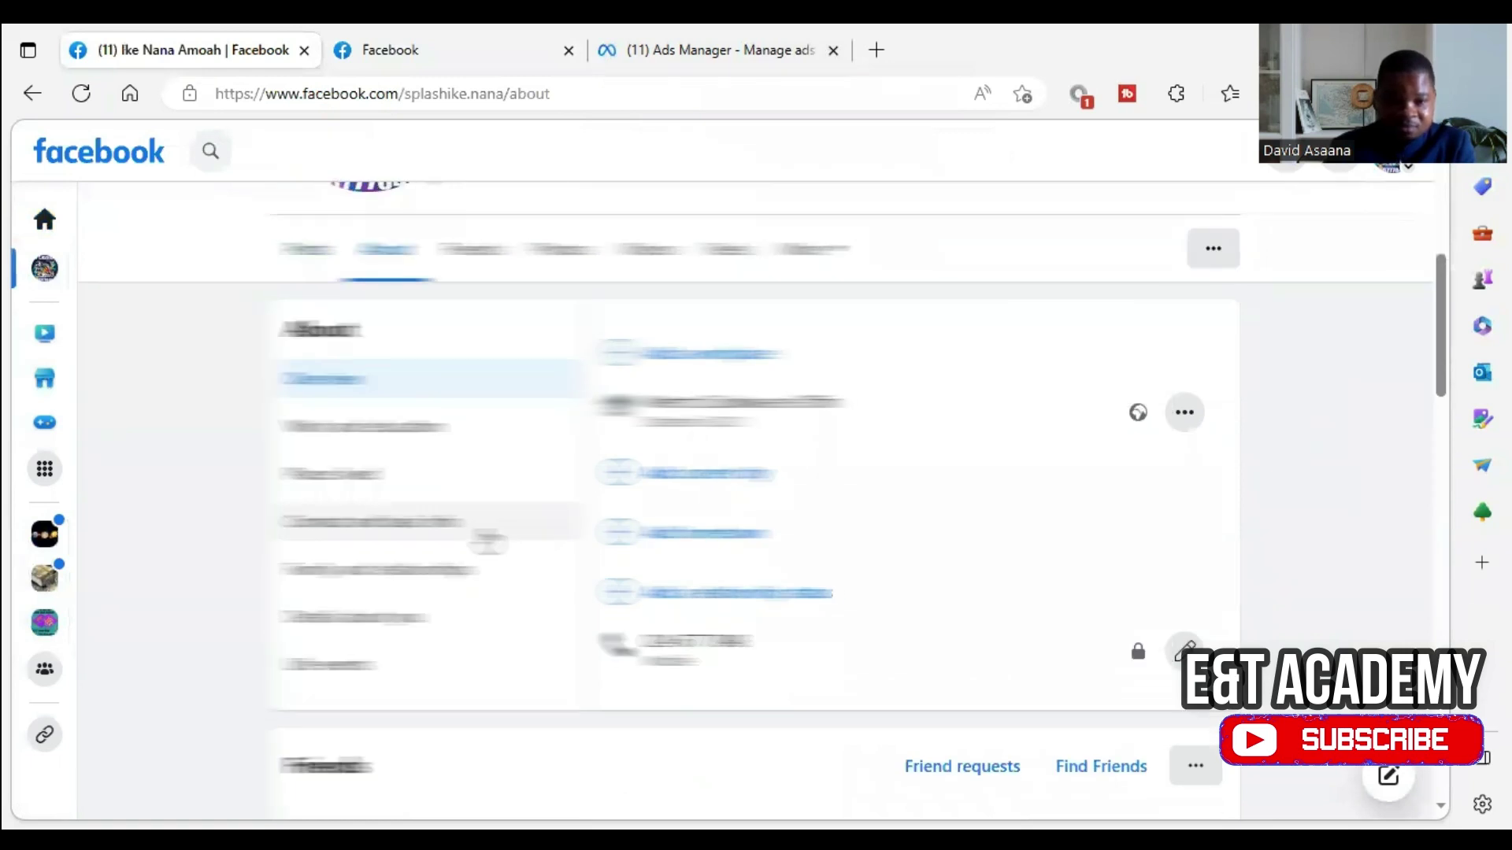
pyautogui.scroll(-1, 451, 449)
pyautogui.click(451, 446)
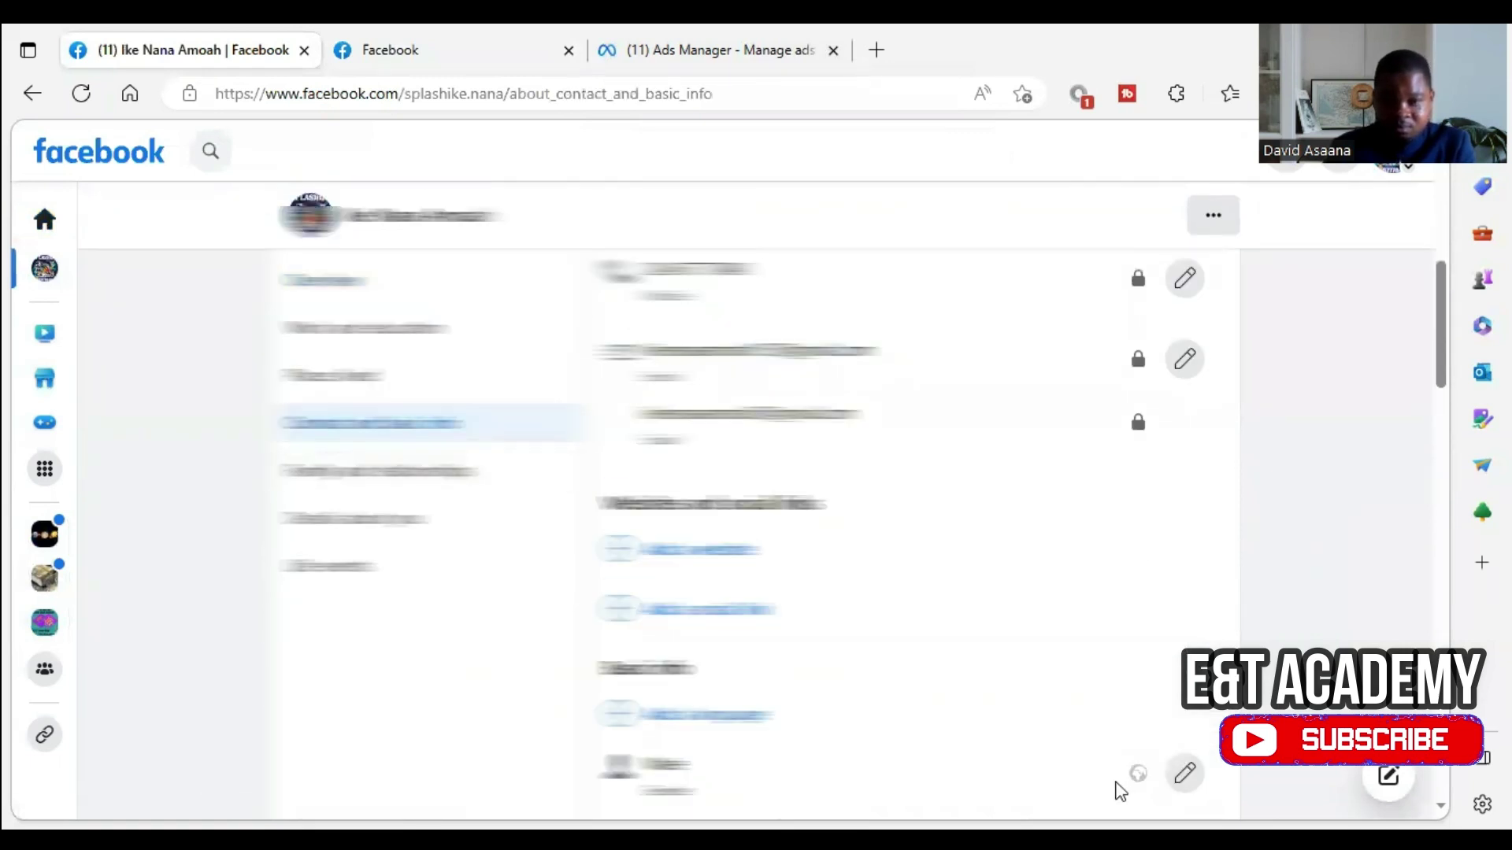
pyautogui.scroll(-3, 1102, 774)
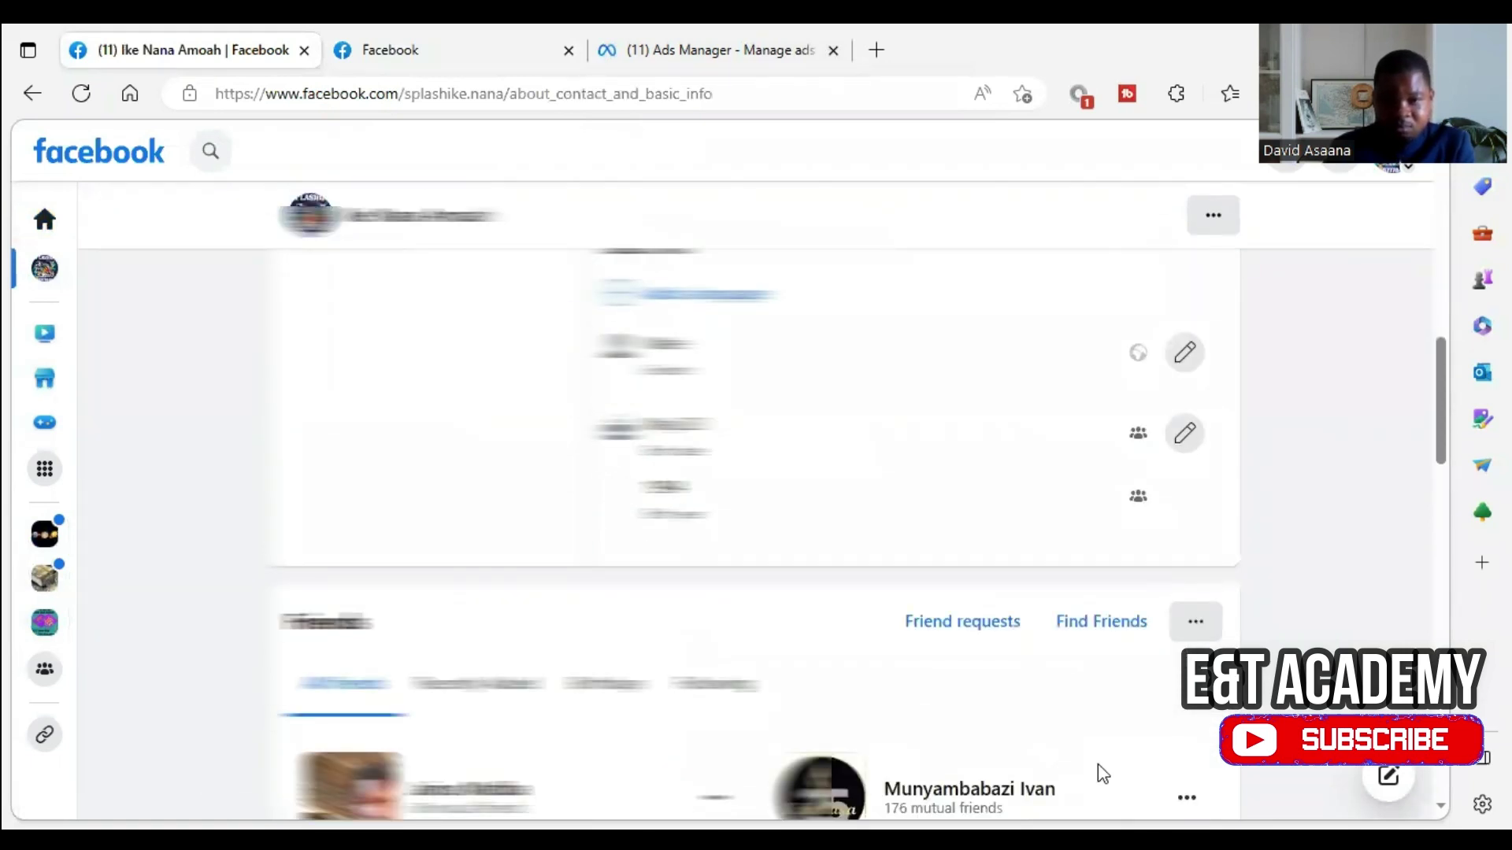
pyautogui.click(827, 35)
# Submit the attached ID photo for identity confirmation and dismiss the Review requested notice.
pyautogui.click(451, 47)
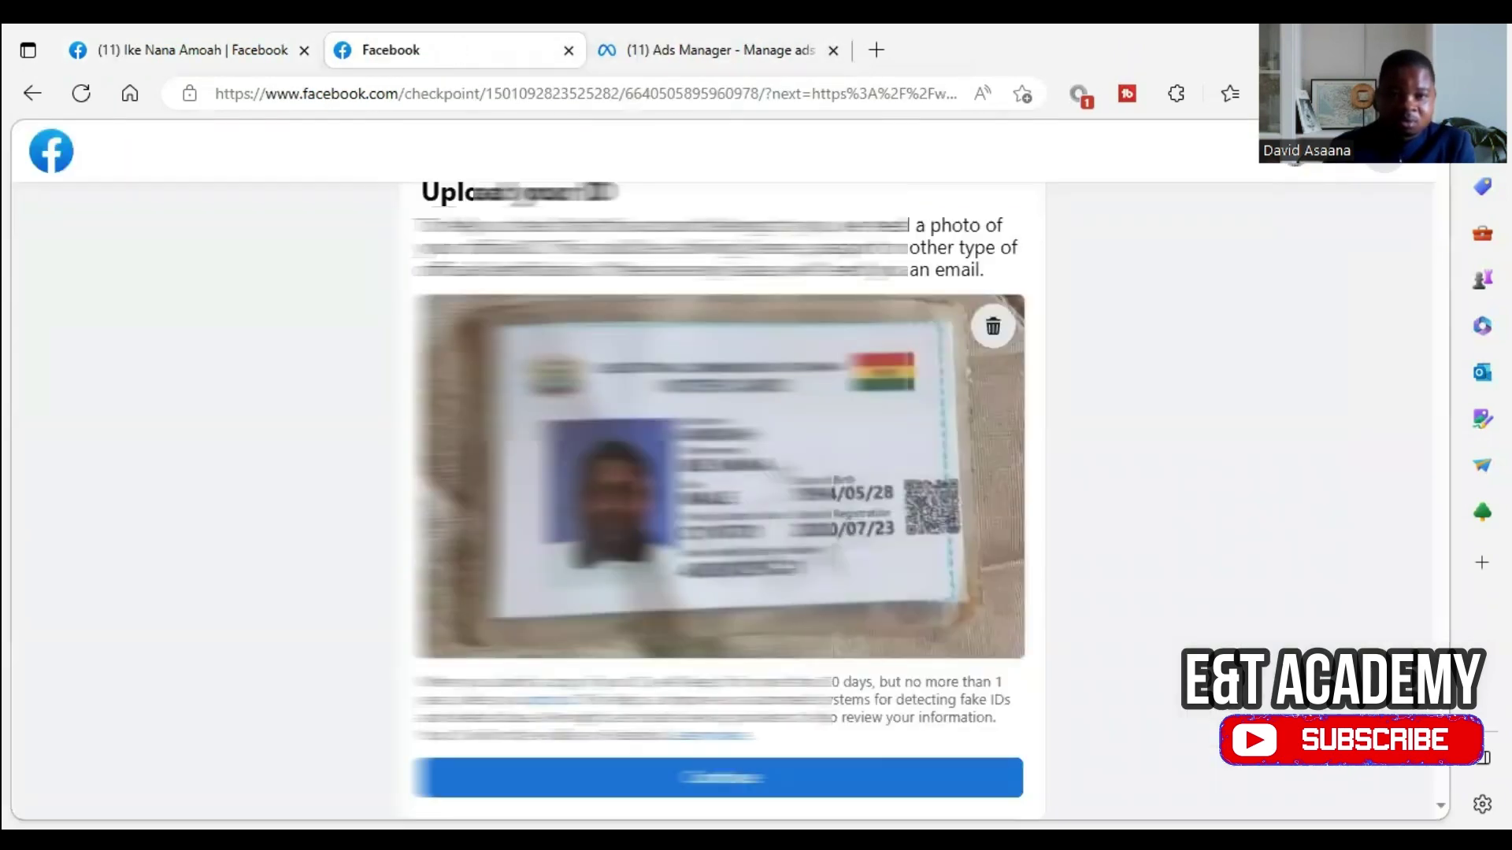
pyautogui.click(848, 780)
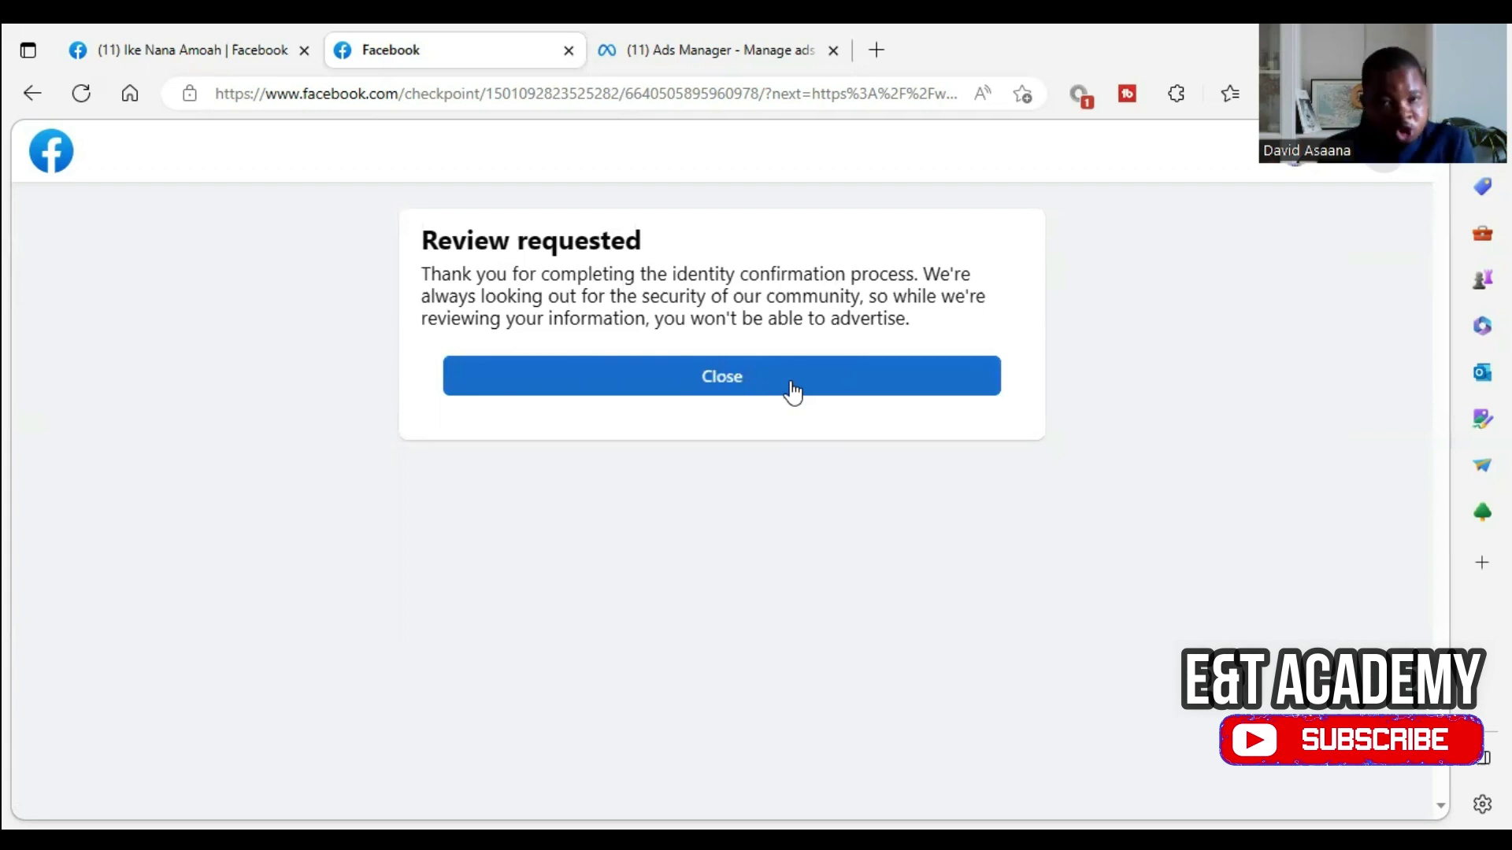
pyautogui.click(790, 382)
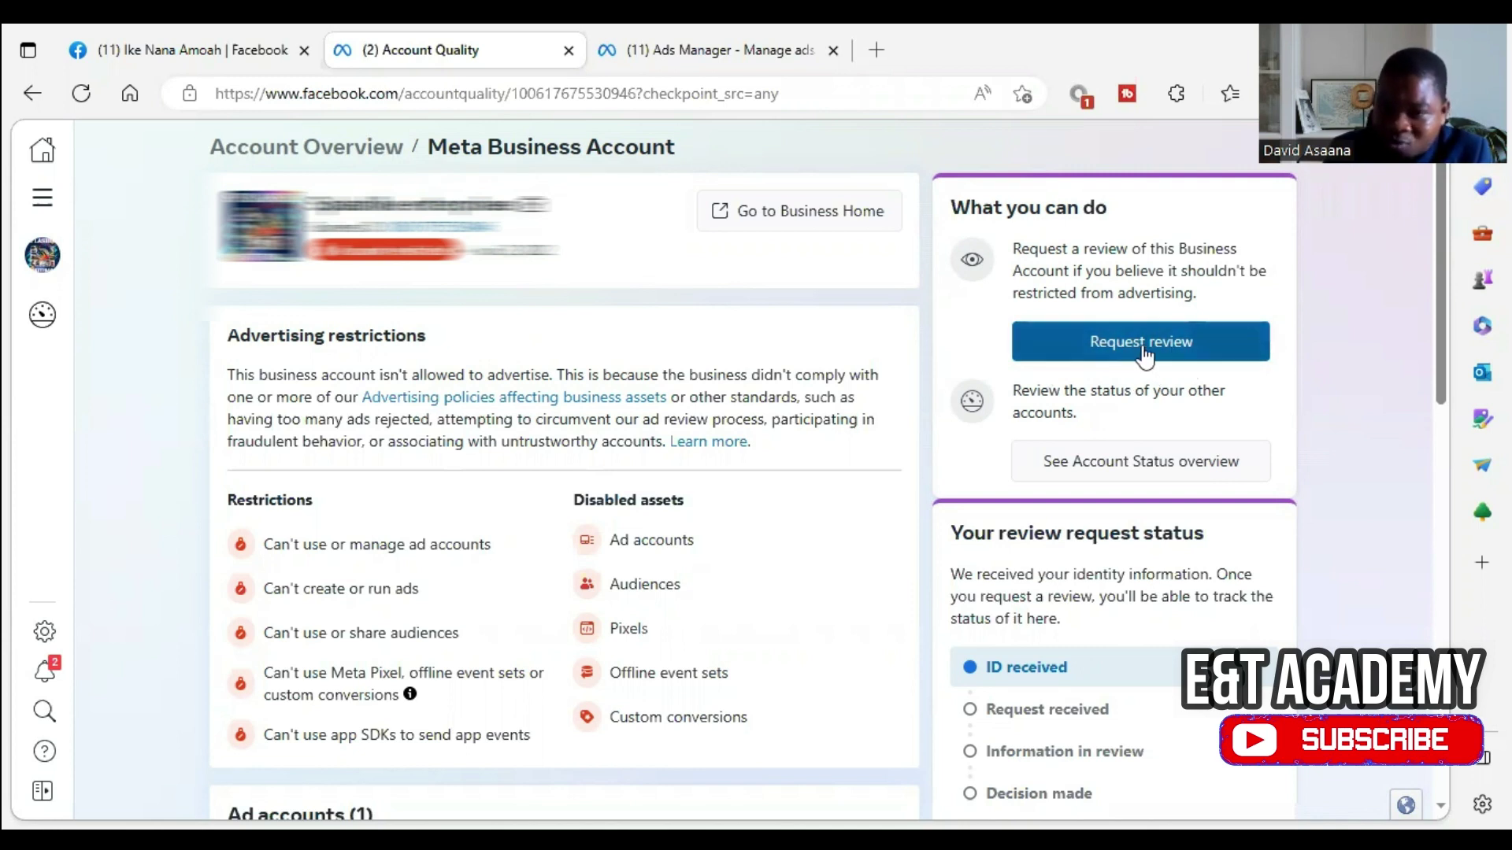
# Request a review under Another reason, paste the prepared explanation as plain text, and send it.
pyautogui.click(1194, 359)
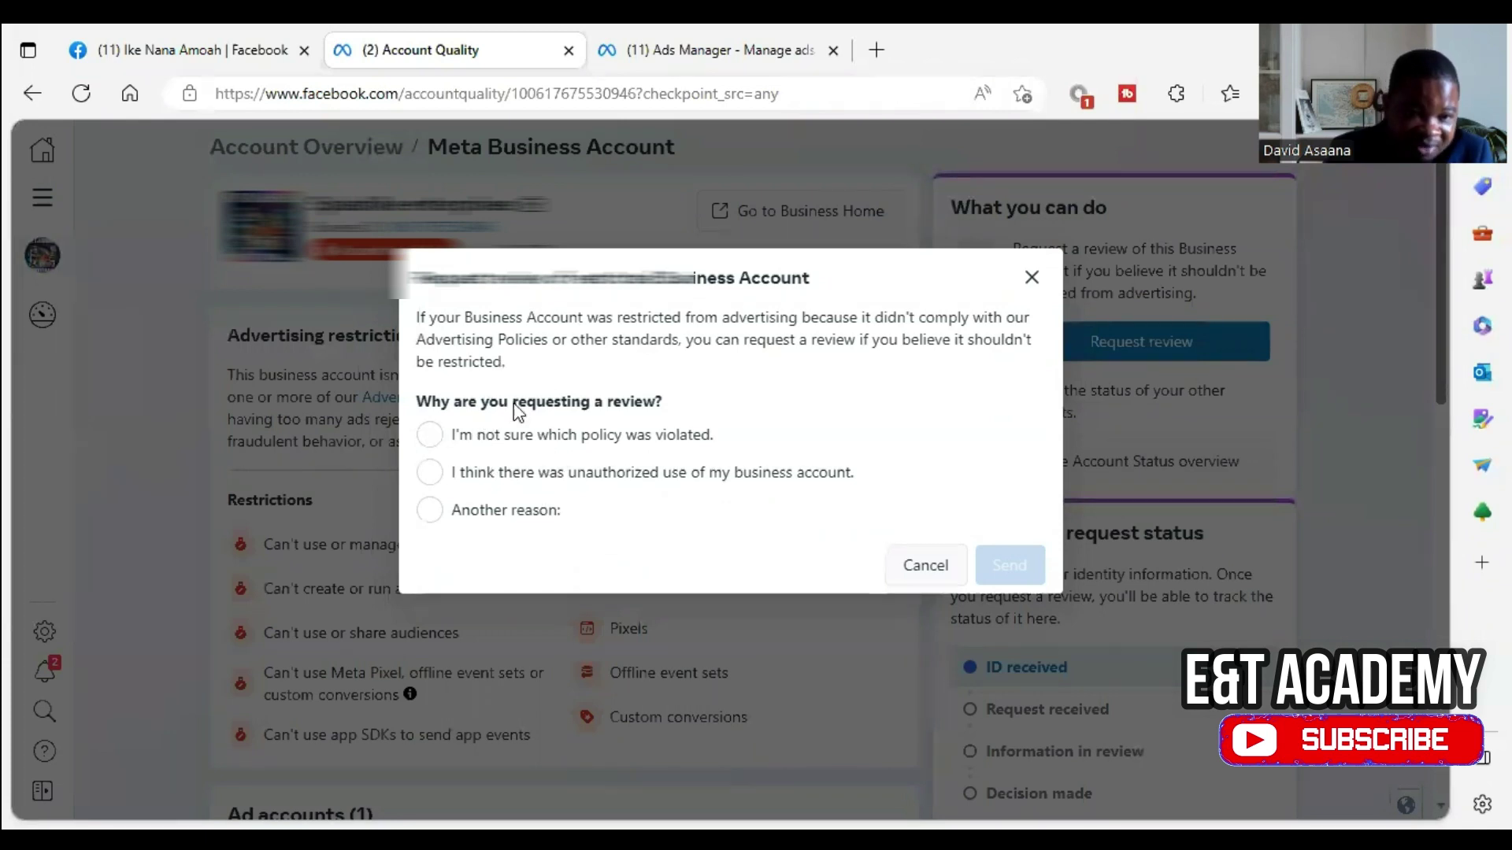
pyautogui.click(431, 512)
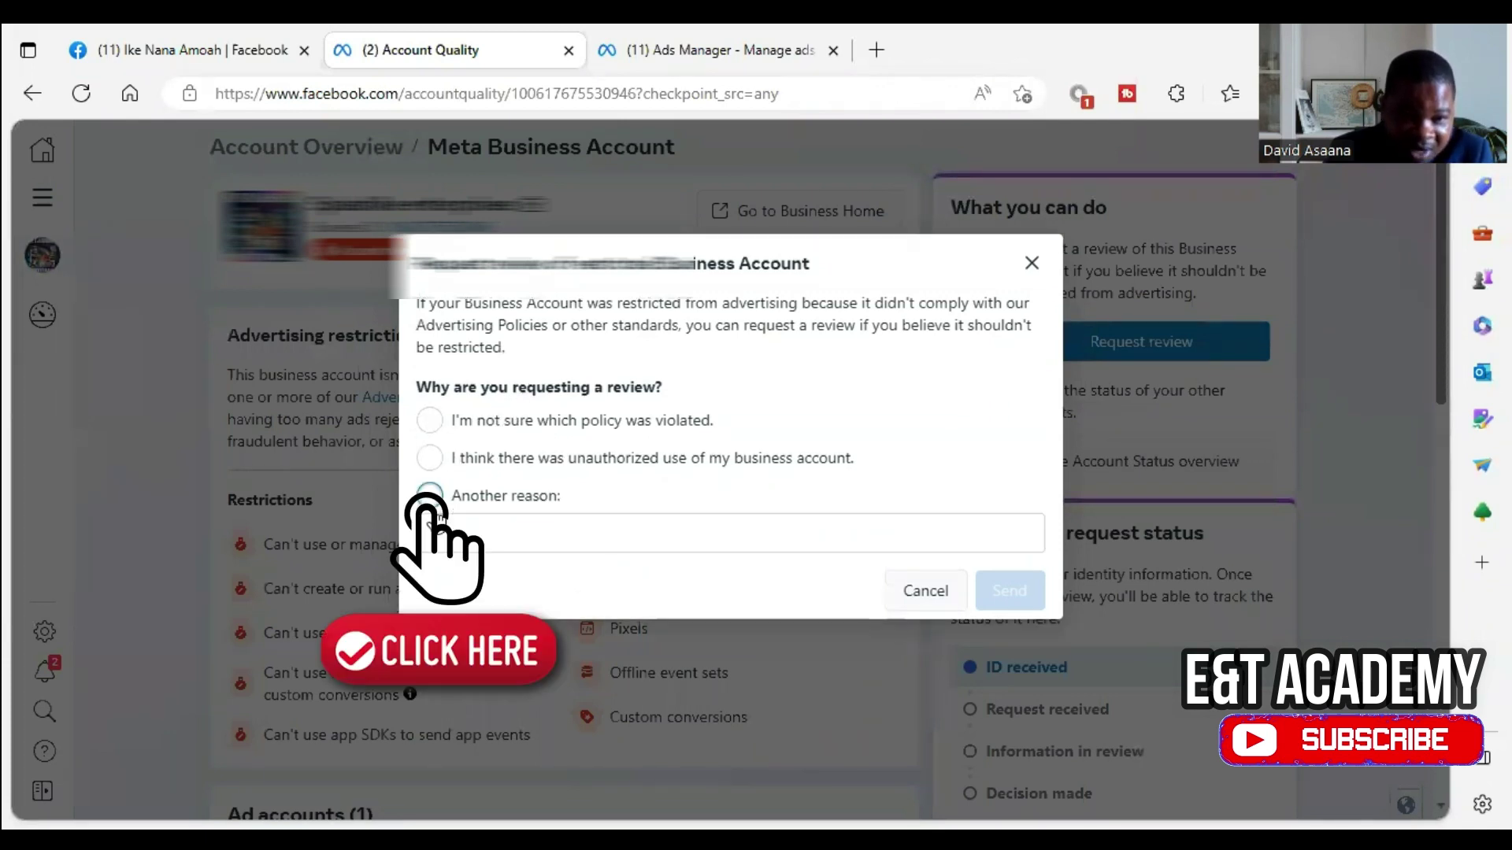
pyautogui.click(490, 541)
pyautogui.rightClick(493, 530)
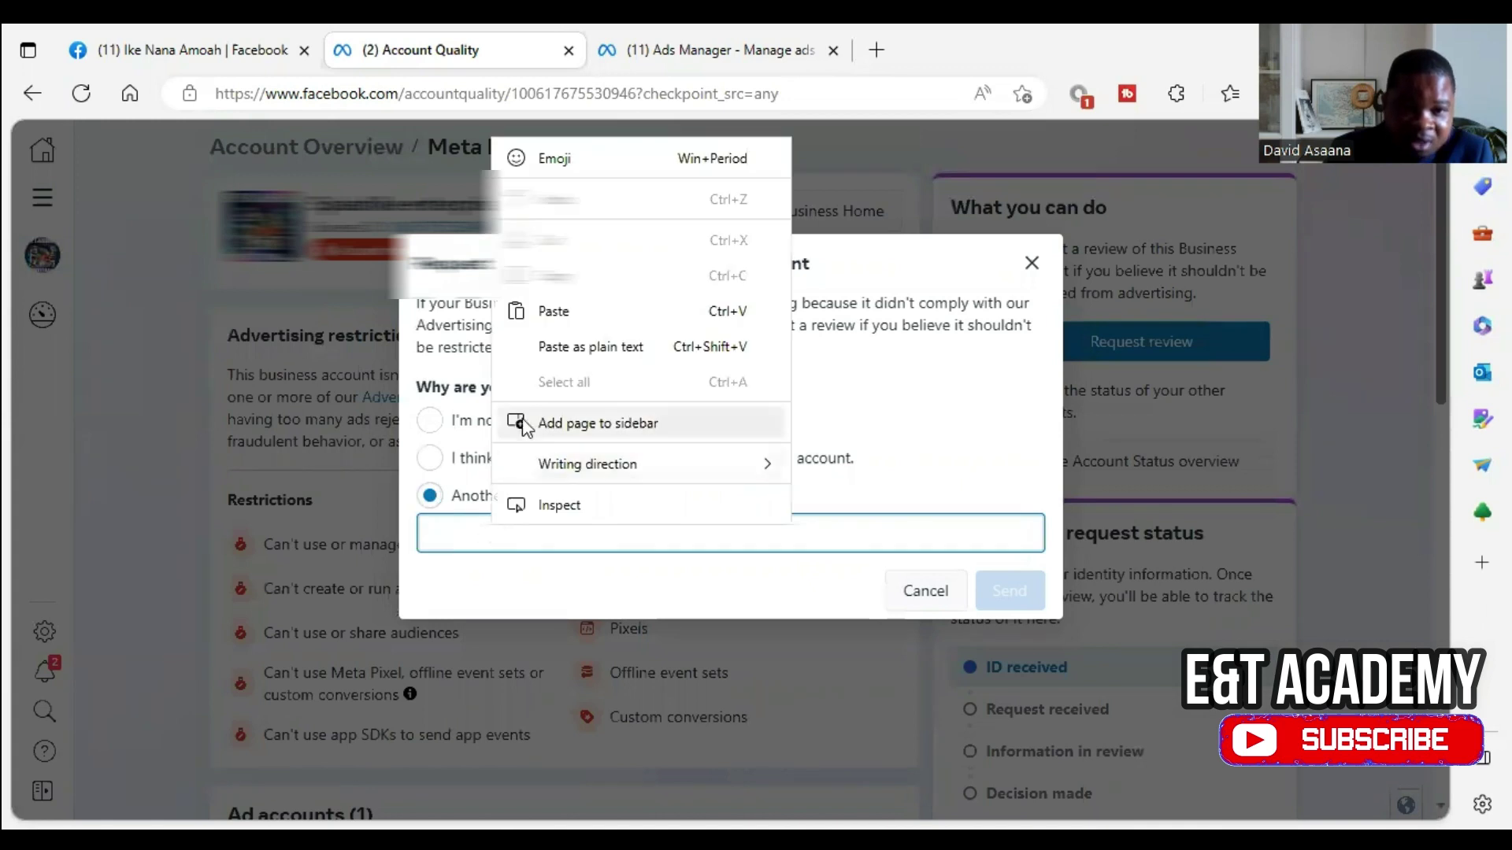
pyautogui.click(565, 343)
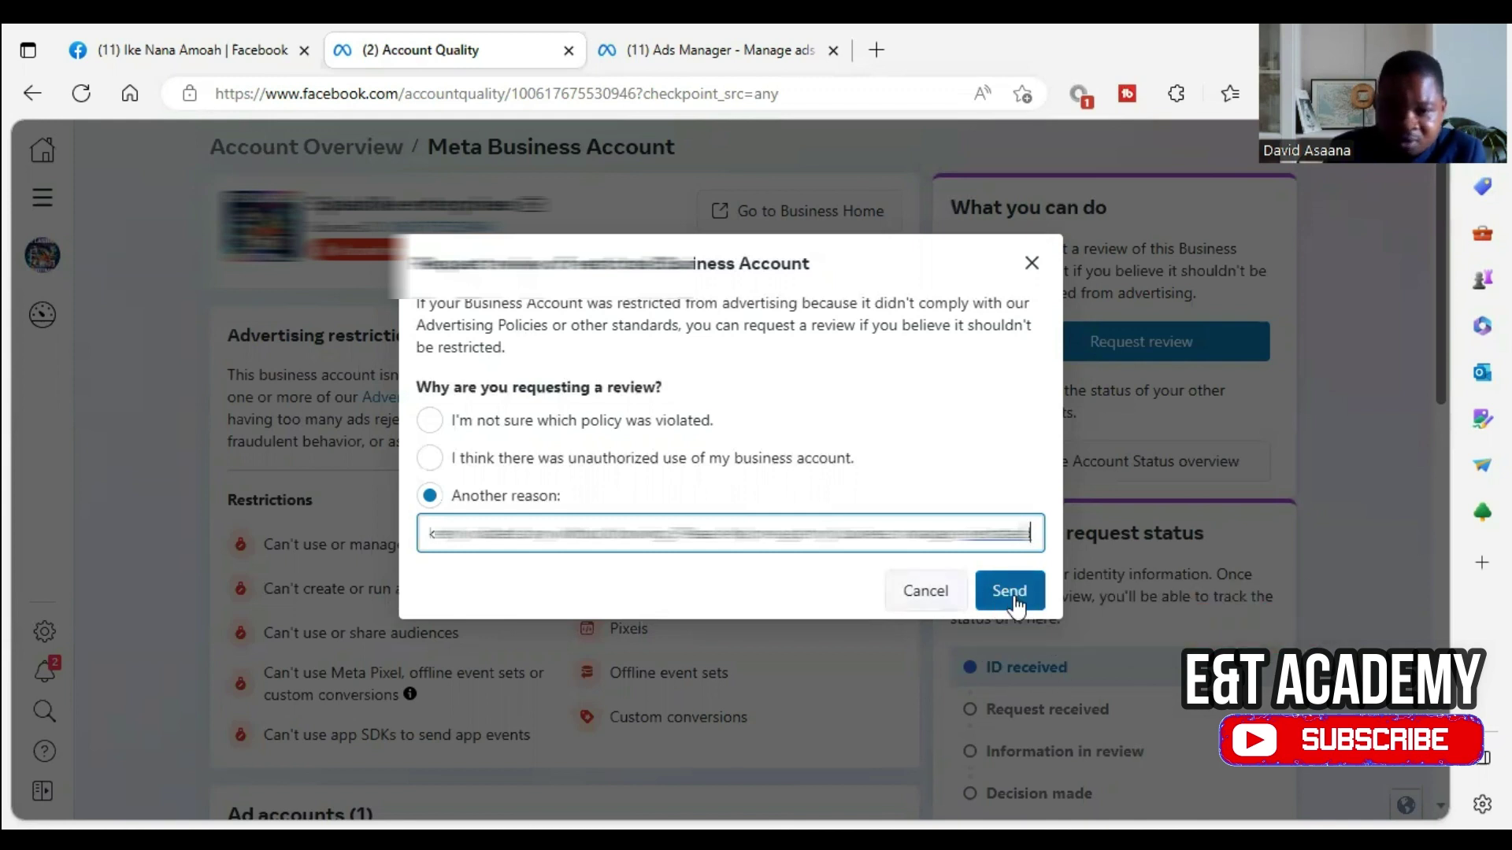
pyautogui.click(1015, 598)
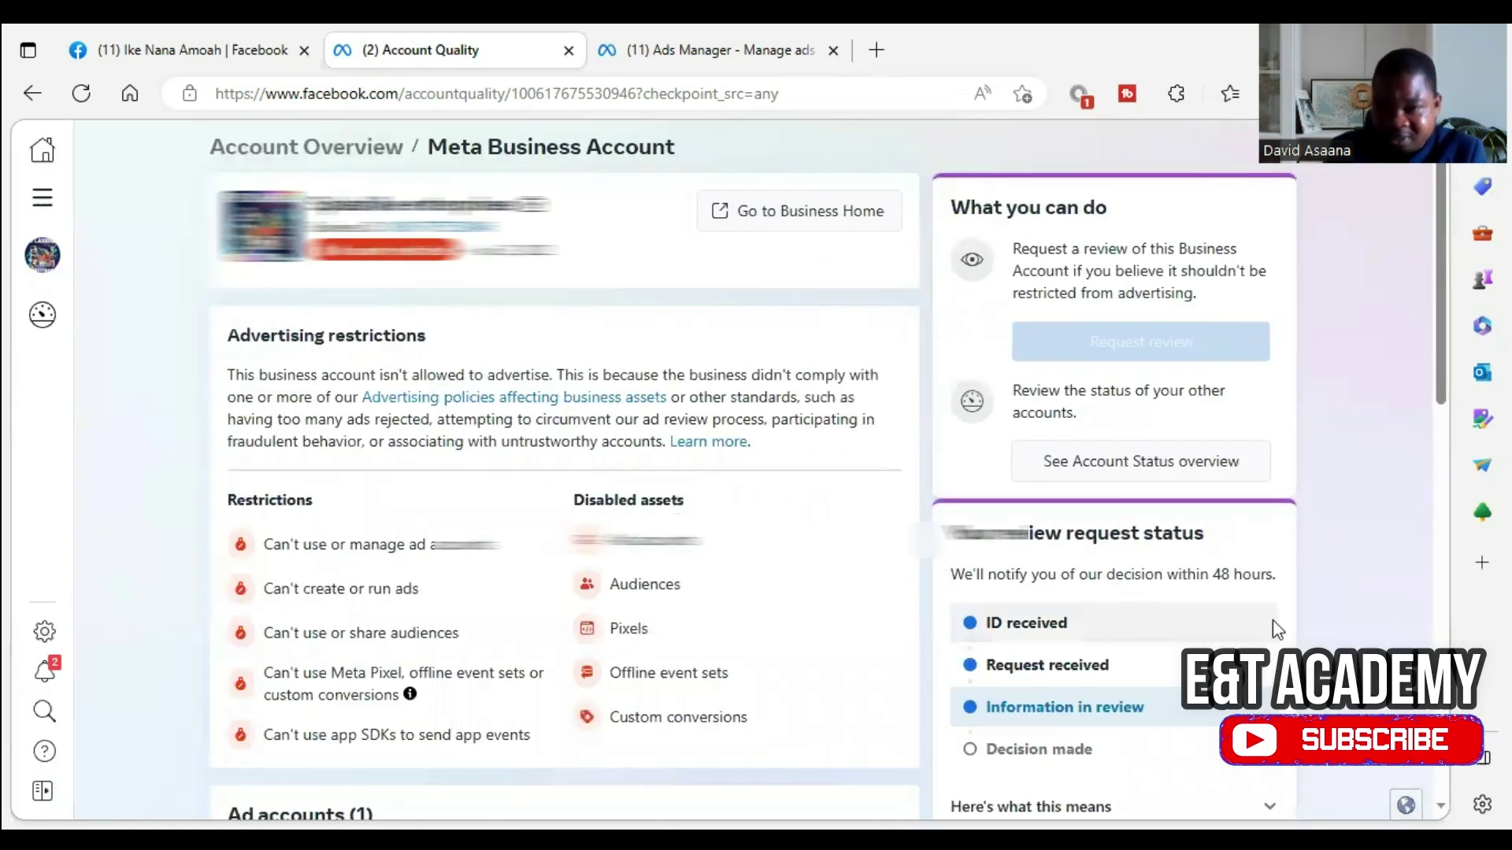
# Scroll the Account Overview to confirm the review request card reads Information in review.
pyautogui.scroll(-3, 1165, 389)
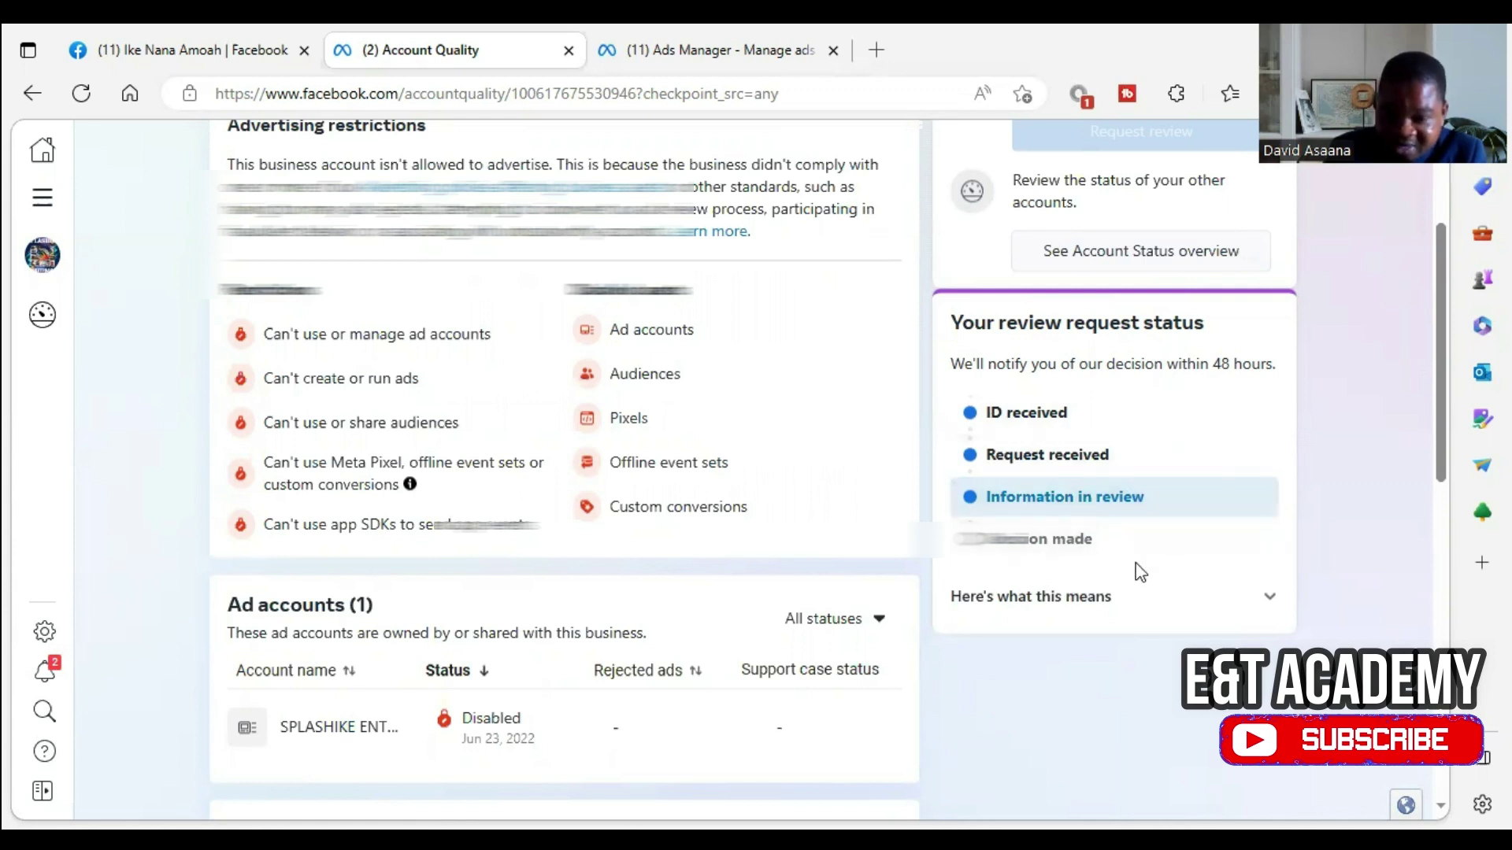
pyautogui.scroll(1, 544, 334)
pyautogui.scroll(2, 544, 334)
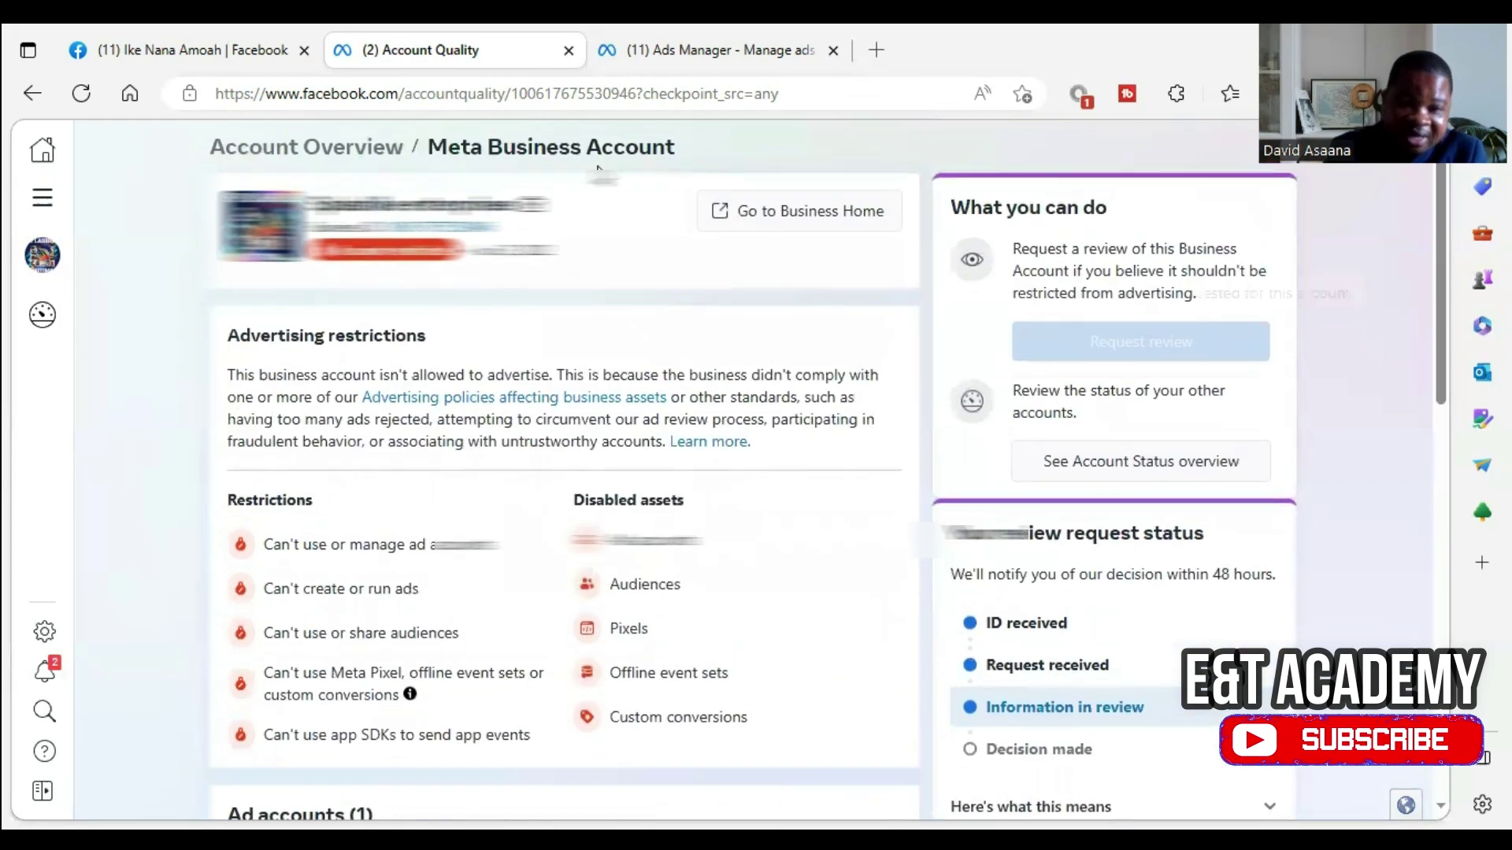
pyautogui.scroll(-1, 1036, 492)
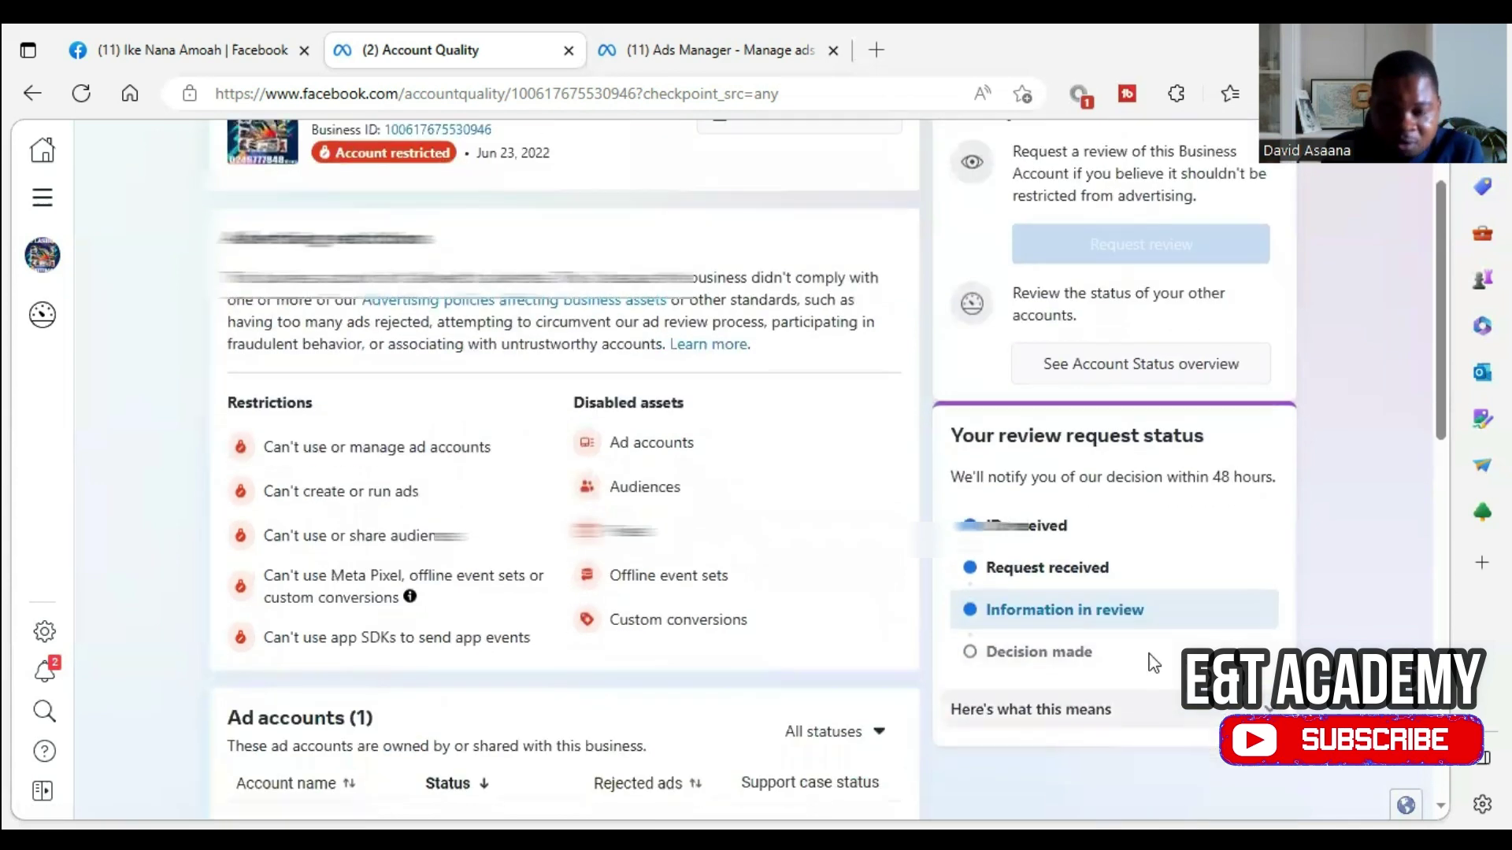